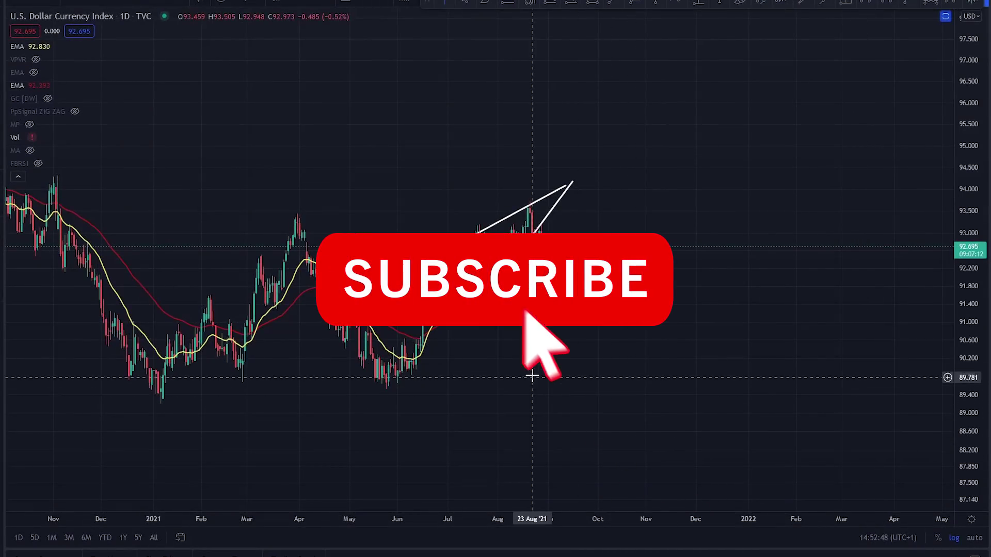
Overlay the XRP market cap on the daily U.S. Dollar Currency Index chart as a comparison with a new price scale
scroll(538, 370, "up", 2)
scroll(541, 372, "down", 2)
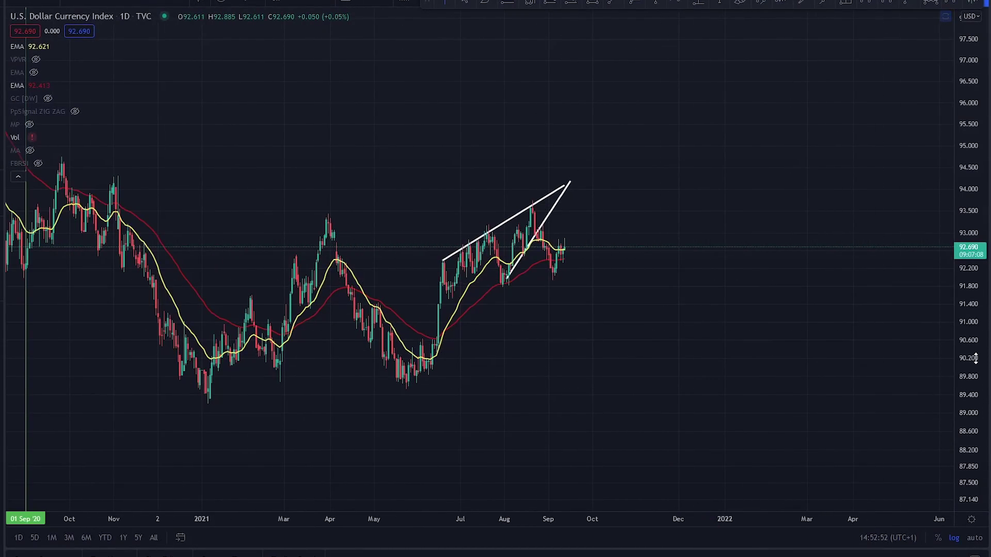
scroll(668, 312, "up", 3)
left_click_drag(607, 320, 590, 275)
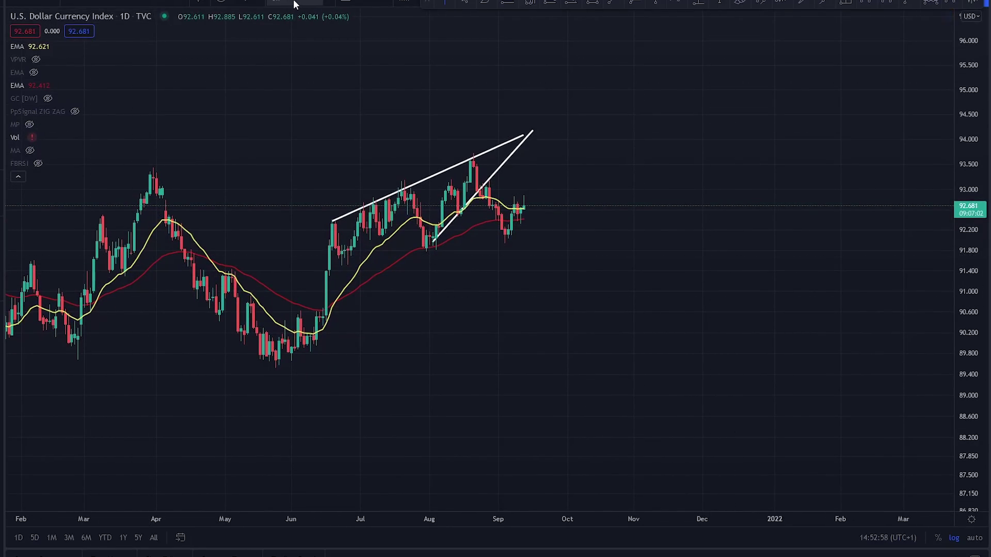
left_click(240, 2)
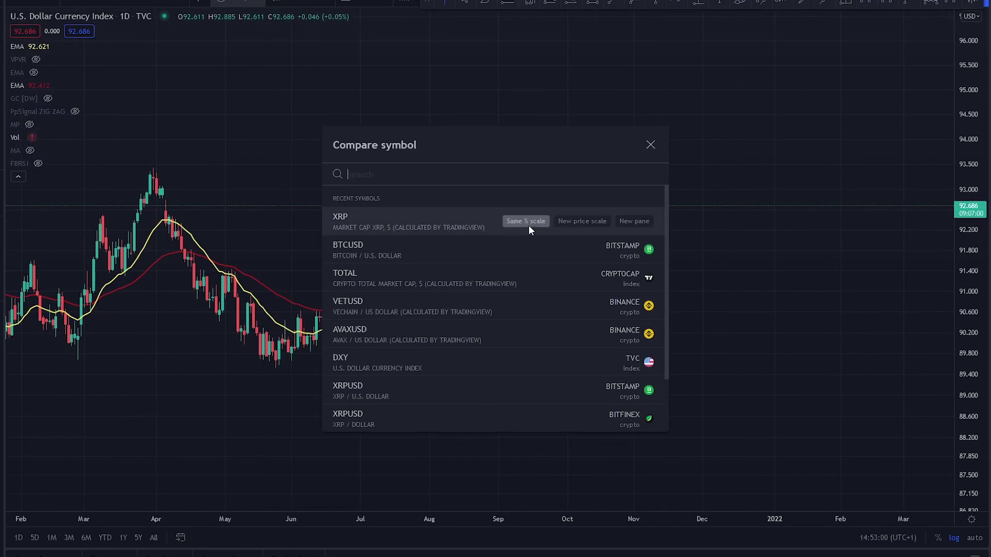
left_click(582, 221)
left_click(650, 145)
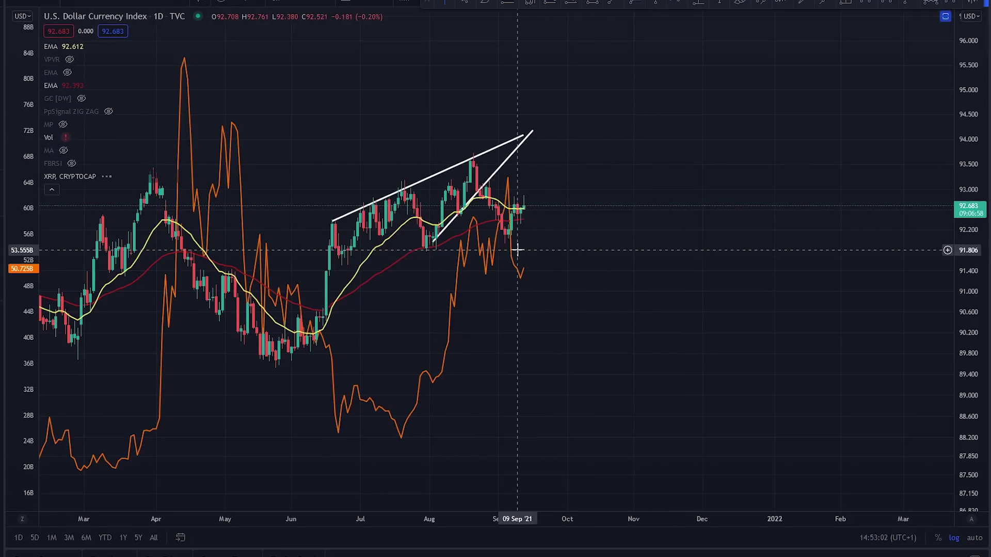
Examine how the dollar index and the XRP market cap moved against each other, from September 2021 back to autumn 2020
scroll(518, 255, "up", 3)
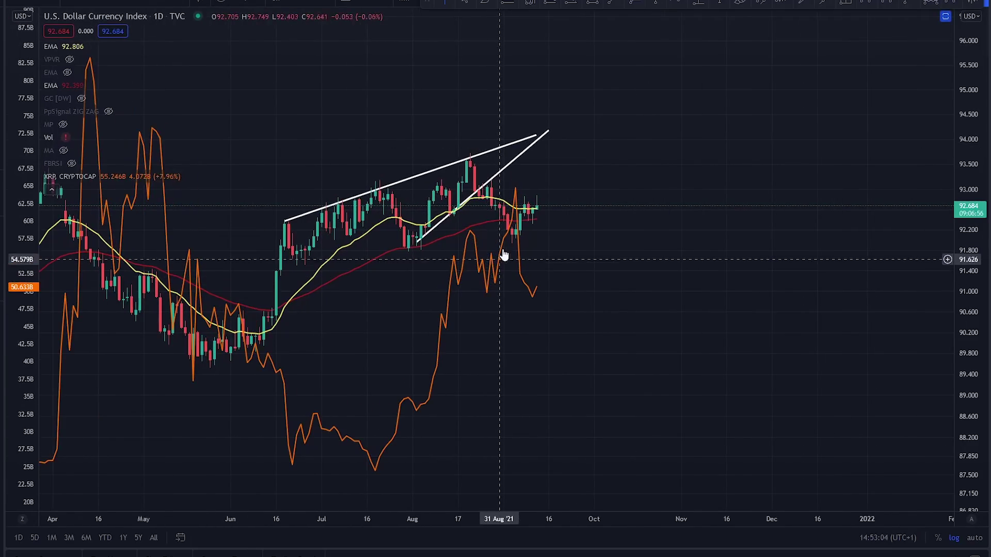
left_click_drag(604, 283, 631, 296)
scroll(595, 305, "up", 4)
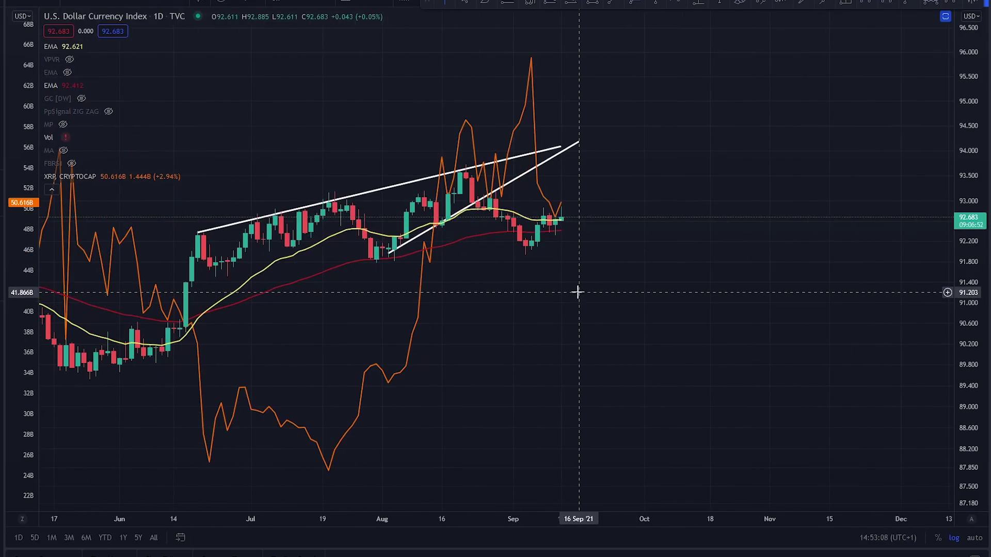
scroll(573, 291, "down", 2)
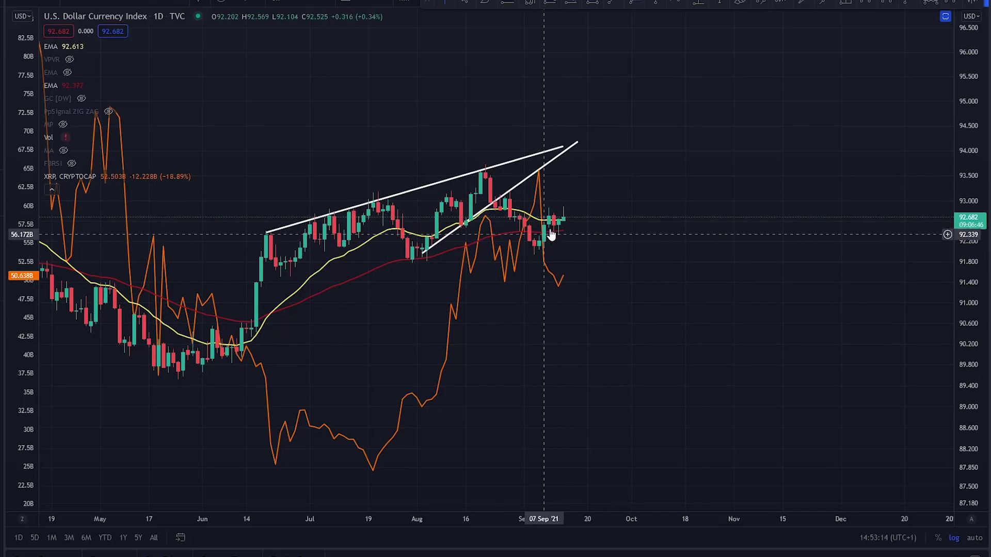
left_click_drag(320, 361, 682, 284)
left_click_drag(410, 308, 485, 370)
scroll(485, 369, "down", 6)
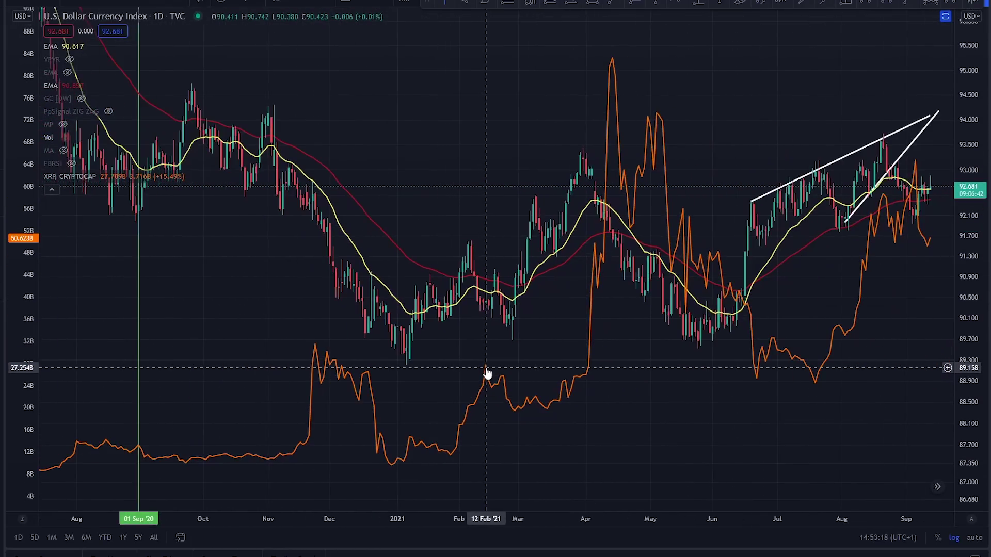
left_click_drag(246, 308, 471, 348)
scroll(460, 372, "up", 2)
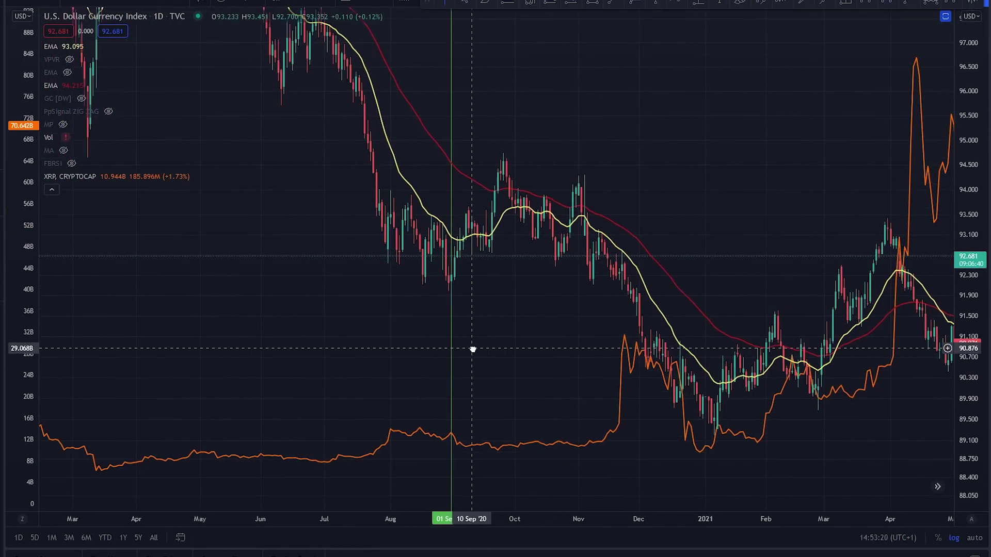
scroll(542, 413, "down", 2)
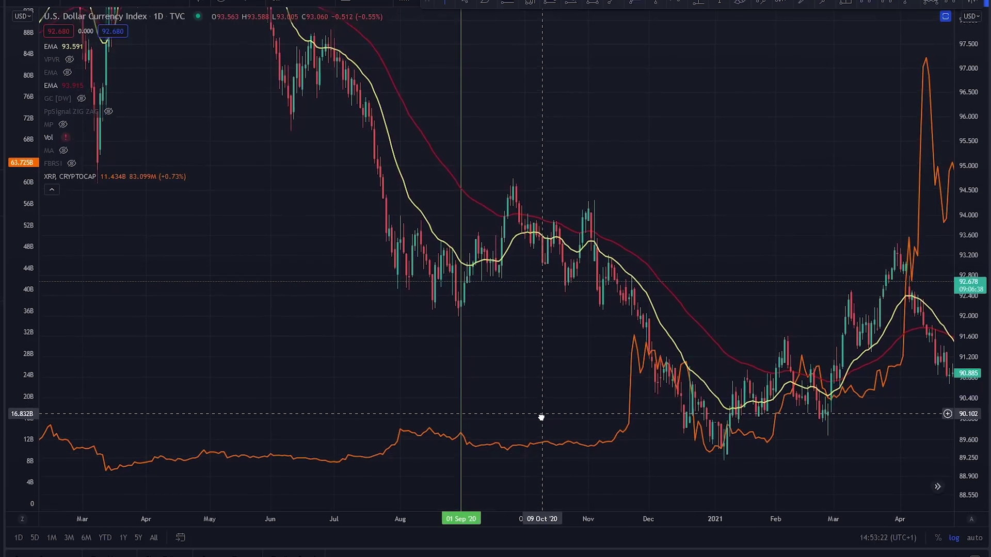
left_click_drag(535, 446, 540, 445)
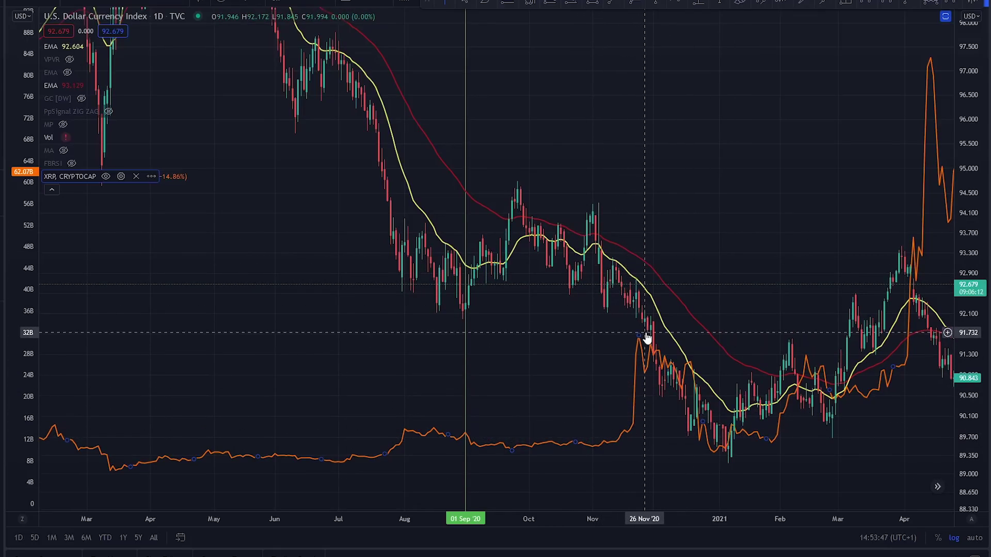
left_click_drag(615, 338, 598, 326)
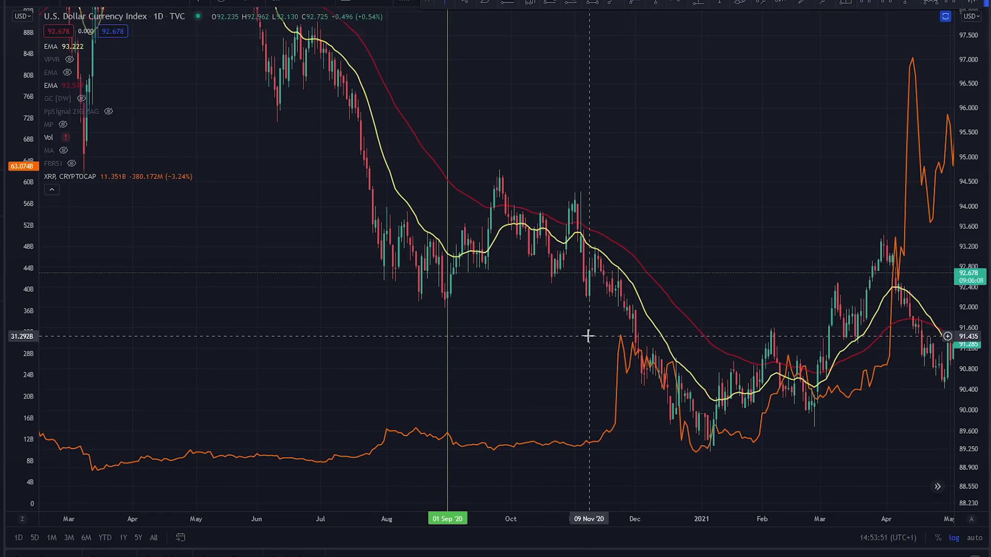
Draw a rising neckline under the August to November 2020 index lows, sketch arcs over both shoulders and the head, and mark the neckline break
scroll(485, 339, "up", 2)
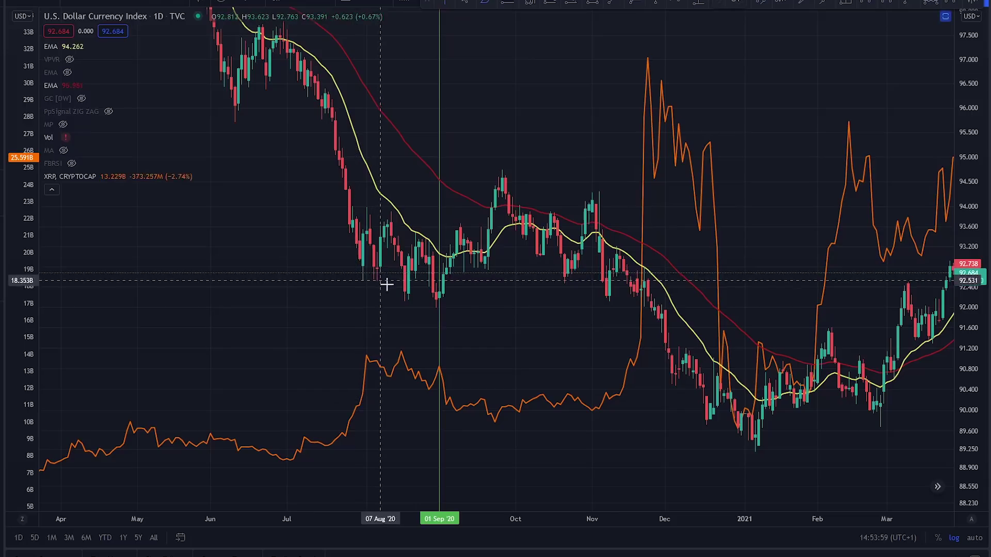
left_click(376, 316)
left_click(738, 223)
mouse_move(398, 269)
left_mouse_down()
mouse_move(469, 241)
mouse_move(473, 251)
left_mouse_up()
mouse_move(471, 207)
left_mouse_down()
mouse_move(560, 192)
mouse_move(575, 214)
left_mouse_up()
mouse_move(567, 228)
left_mouse_down()
mouse_move(611, 188)
mouse_move(651, 224)
mouse_move(617, 255)
mouse_move(613, 306)
left_mouse_up()
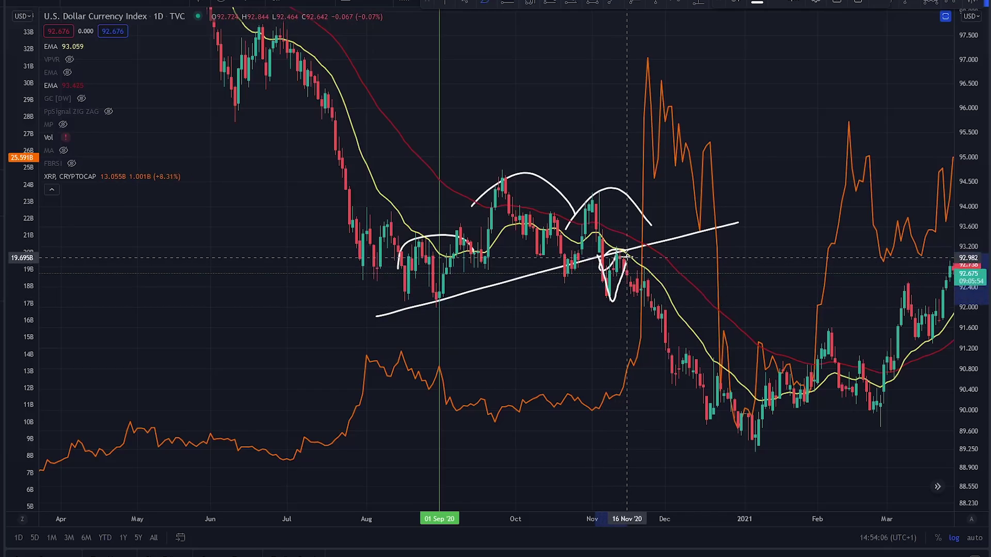
Trace the opposing index and XRP moves from September 2020 to January 2021, circling the 1 September index low and XRP's late-September low
left_click_drag(625, 249, 758, 476)
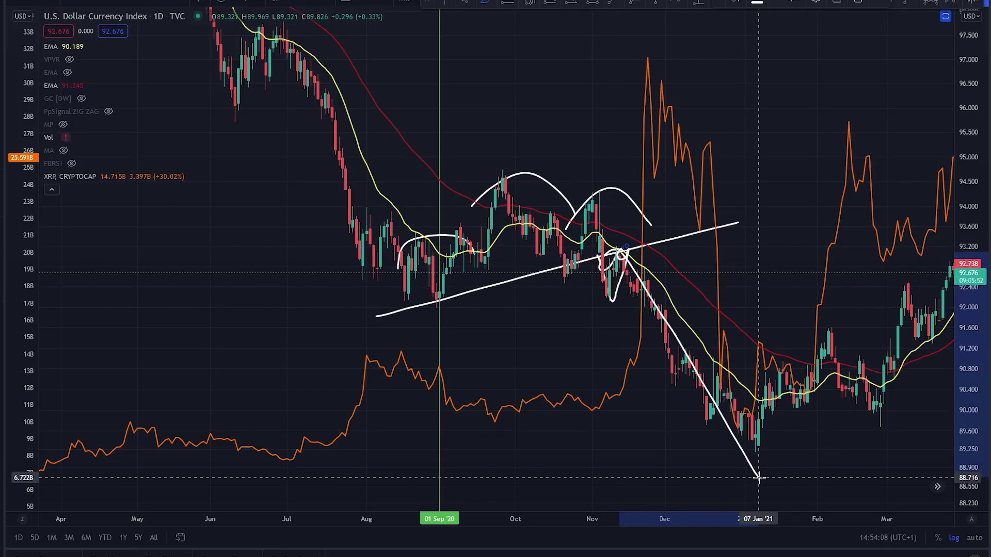
mouse_move(600, 407)
left_mouse_down()
mouse_move(643, 310)
mouse_move(672, 78)
left_mouse_up()
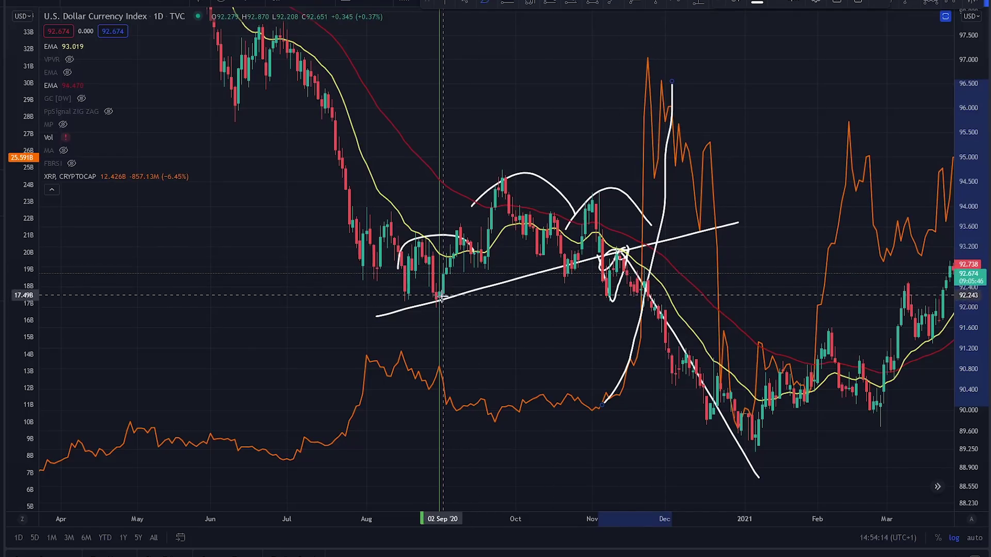
mouse_move(441, 292)
left_mouse_down()
mouse_move(422, 307)
mouse_move(458, 231)
left_mouse_up()
mouse_move(436, 366)
left_mouse_down()
mouse_move(443, 408)
mouse_move(512, 422)
left_mouse_up()
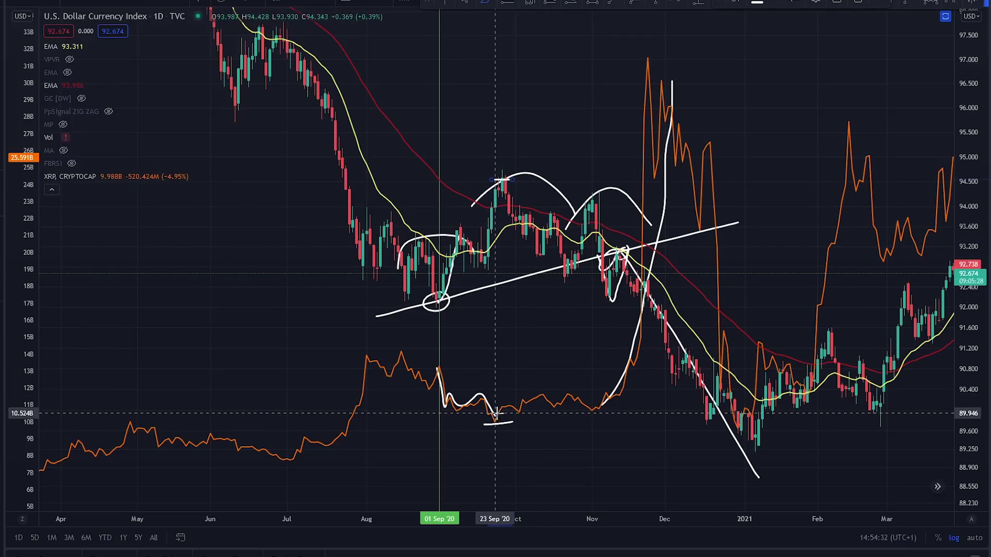
left_click_drag(485, 413, 494, 416)
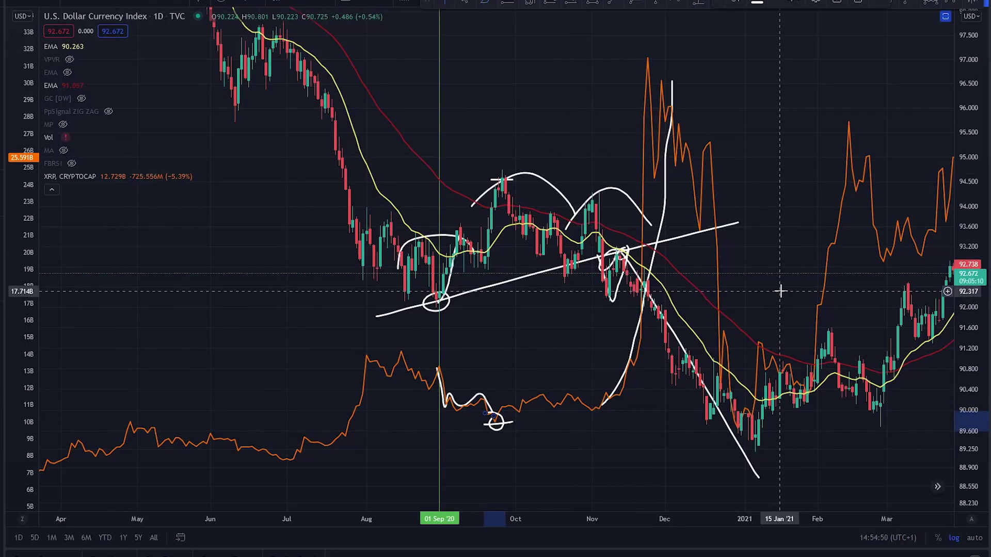
Trace the dollar index's August 2021 wedge breakdown and XRP's matching rise with freehand strokes, and undo them
left_click_drag(783, 291, 212, 323)
left_click_drag(785, 376, 698, 356)
left_click_drag(762, 335, 732, 315)
left_click_drag(863, 299, 861, 196)
left_click_drag(782, 227, 787, 196)
left_click_drag(724, 186, 719, 204)
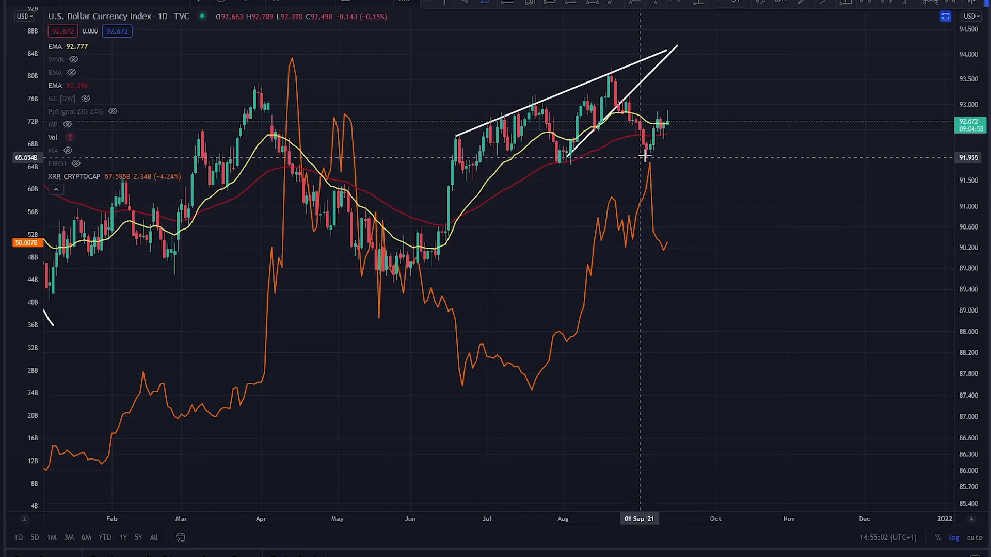
mouse_move(493, 133)
left_mouse_down()
mouse_move(567, 116)
mouse_move(614, 78)
mouse_move(641, 73)
mouse_move(622, 108)
mouse_move(625, 89)
left_mouse_up()
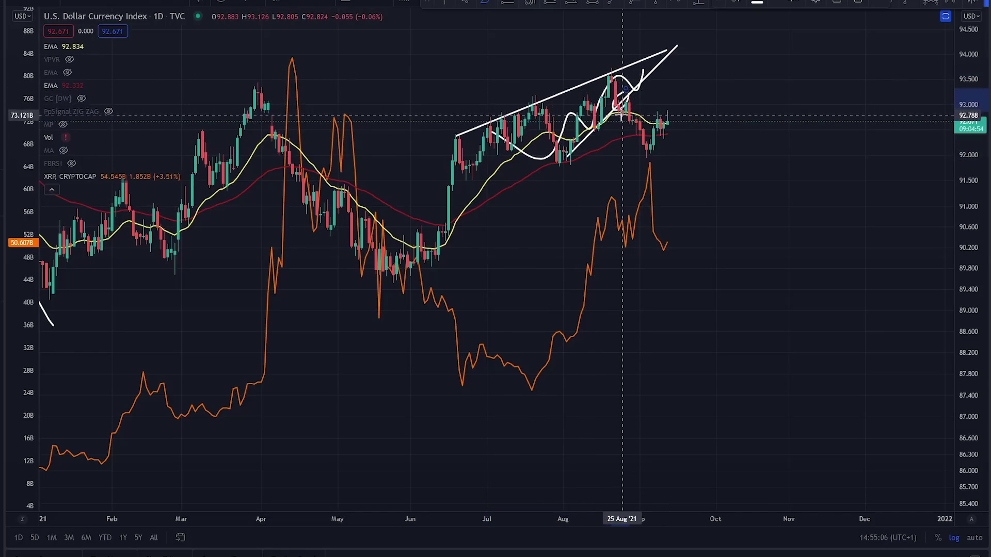
left_click_drag(622, 247, 650, 163)
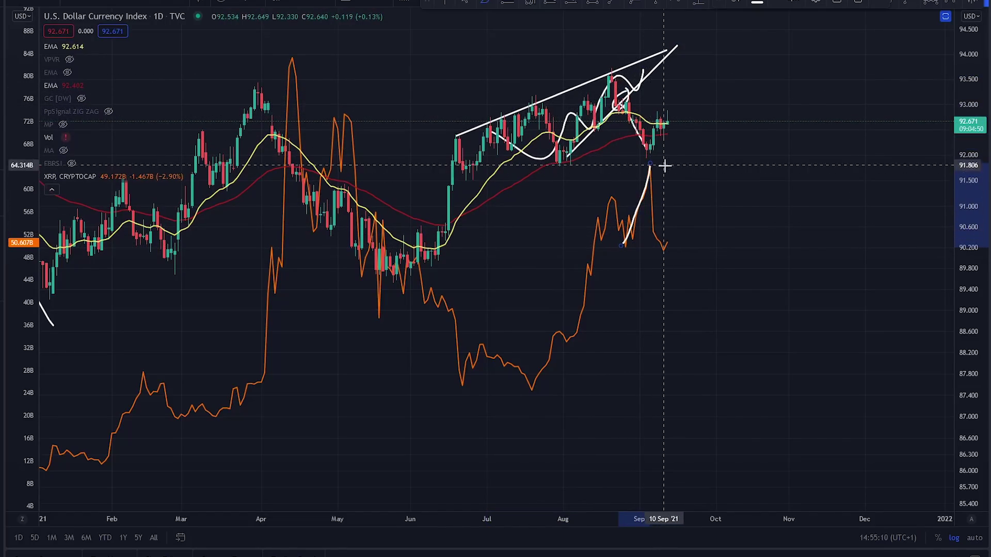
key("ctrl+z")
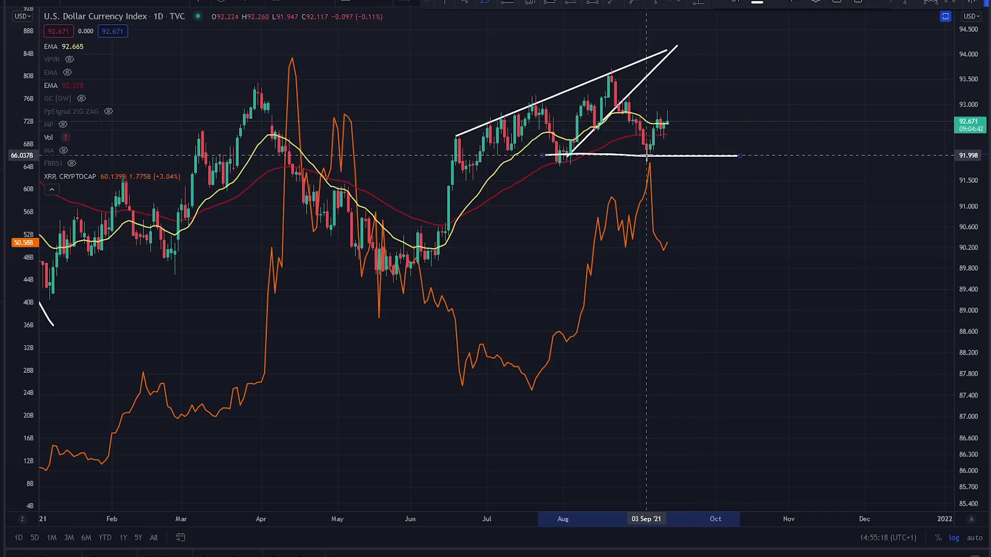
Trace the index's bounce from its early-September 2021 support and XRP's matching drop, and undo the strokes
left_click_drag(648, 153, 670, 118)
left_click_drag(651, 164, 680, 253)
key("ctrl+z")
key("ctrl+z")
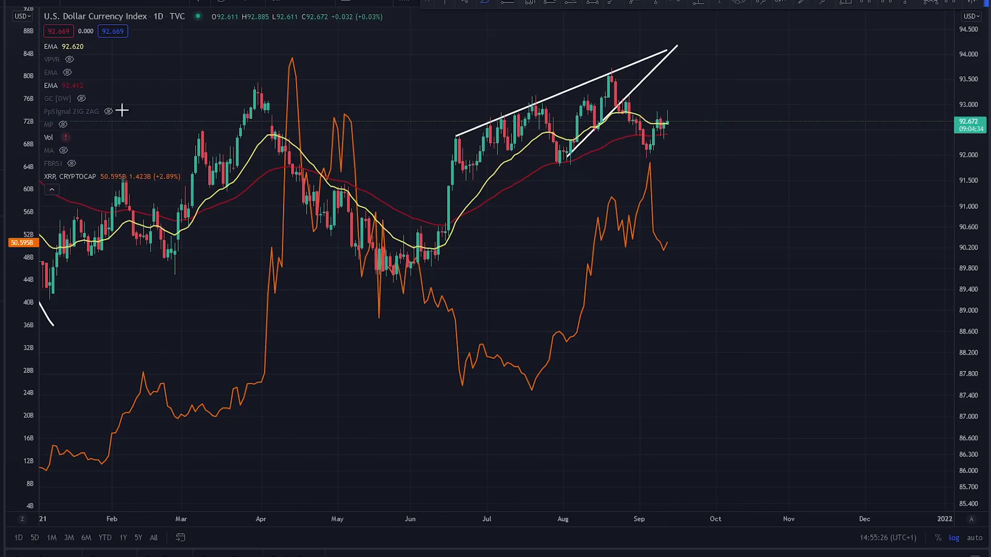
Sketch one large arc over the 2020 head and shoulders, circle the November neckline retest, and retrace the drop to January 2021
left_click_drag(442, 188, 858, 113)
mouse_move(443, 190)
left_mouse_down()
mouse_move(424, 193)
mouse_move(861, 198)
left_mouse_up()
mouse_move(258, 173)
left_mouse_down()
mouse_move(376, 310)
mouse_move(380, 302)
left_mouse_up()
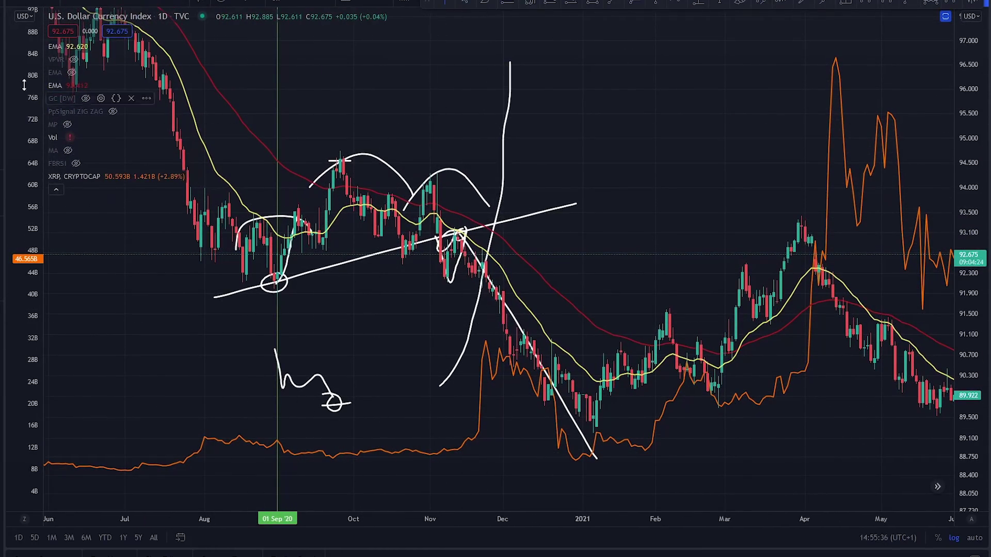
mouse_move(250, 260)
left_mouse_down()
mouse_move(336, 155)
mouse_move(573, 341)
left_mouse_up()
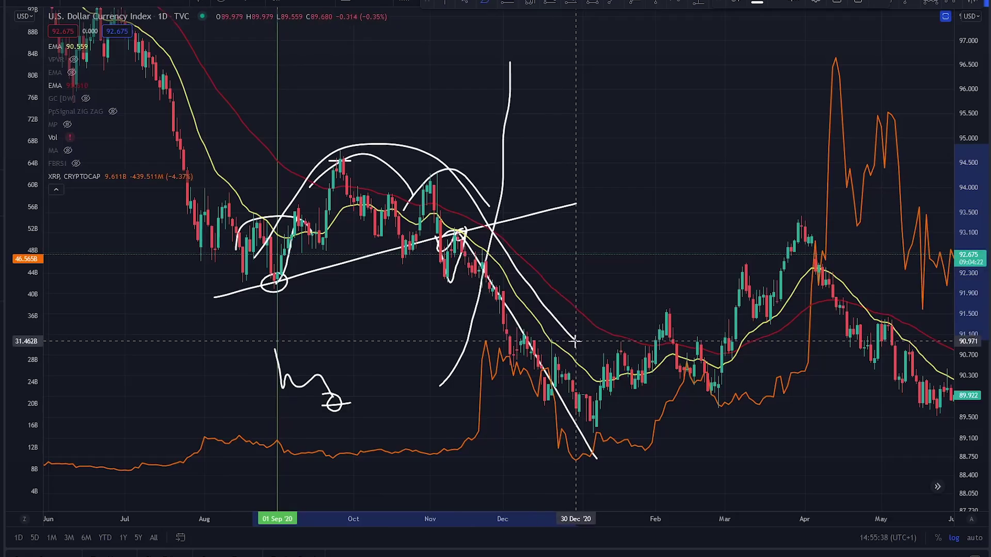
left_click_drag(474, 230, 472, 226)
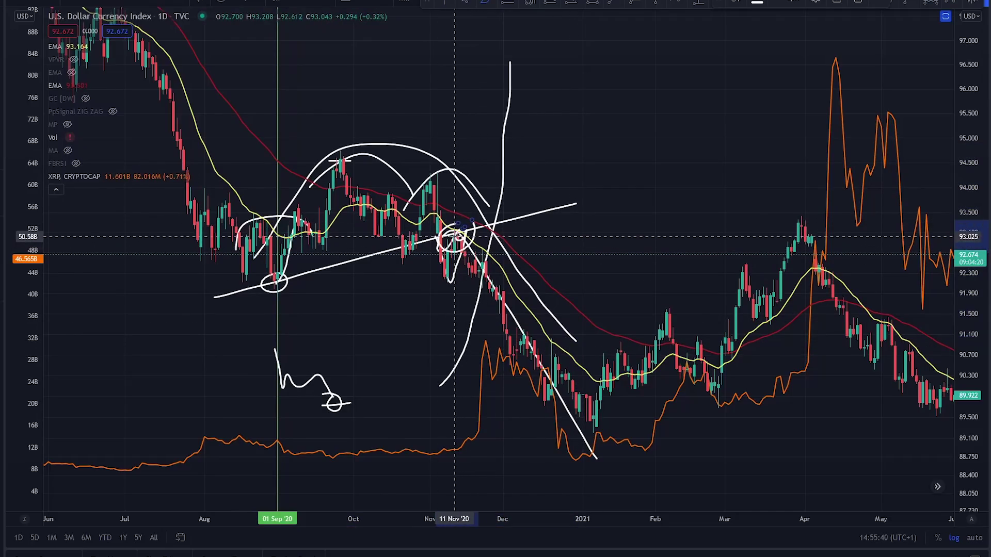
left_click_drag(478, 277, 599, 455)
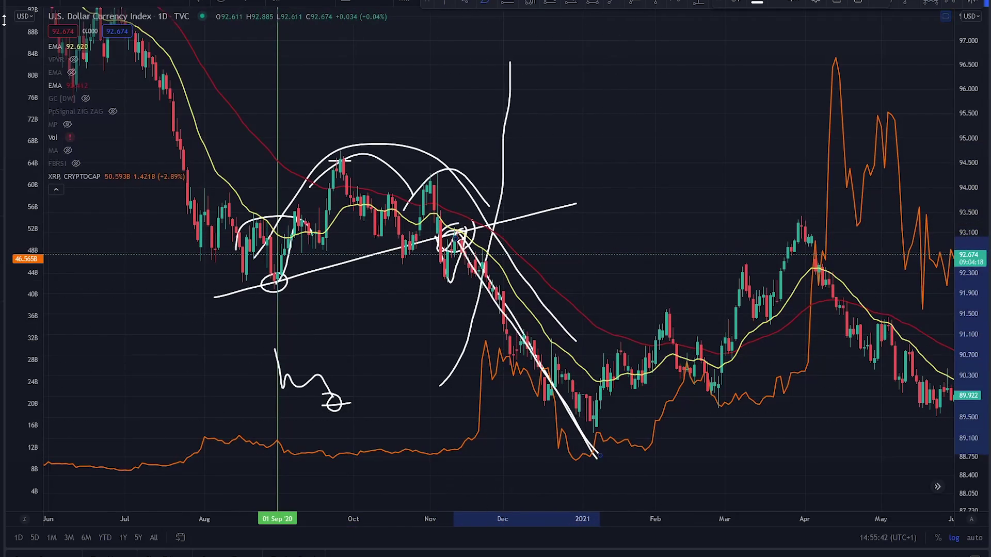
Draw a rising neckline under the August and September 2021 index lows, sketch both shoulders and the head, and circle a projected neckline test
left_click_drag(691, 164, 217, 183)
mouse_move(663, 178)
left_mouse_down()
mouse_move(614, 161)
mouse_move(584, 86)
left_mouse_up()
left_click_drag(761, 282, 739, 406)
left_click_drag(738, 372, 711, 303)
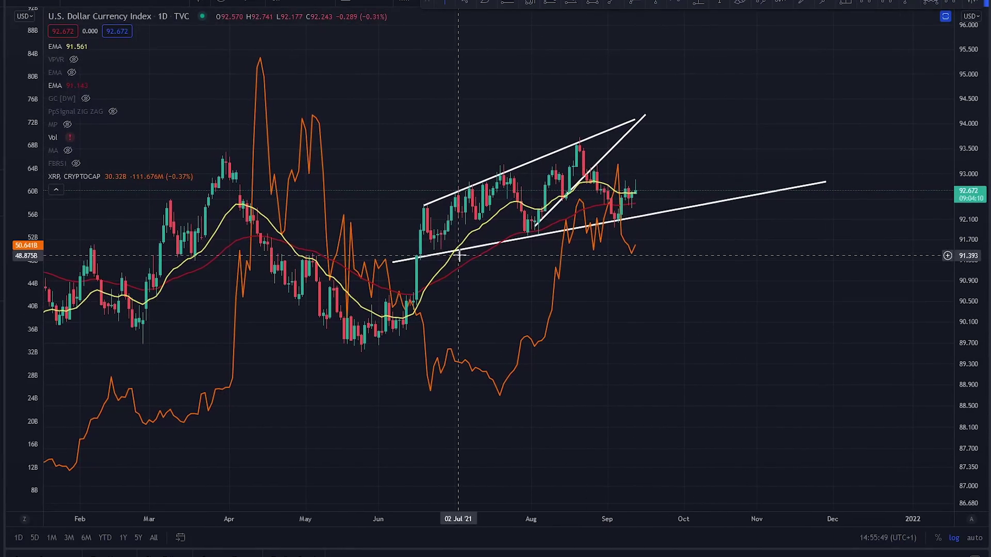
mouse_move(398, 217)
left_mouse_down()
mouse_move(408, 204)
mouse_move(541, 196)
mouse_move(595, 133)
mouse_move(604, 148)
left_mouse_up()
mouse_move(617, 197)
left_mouse_down()
mouse_move(639, 172)
mouse_move(672, 166)
mouse_move(653, 154)
mouse_move(680, 168)
mouse_move(690, 205)
mouse_move(731, 232)
mouse_move(792, 336)
left_mouse_up()
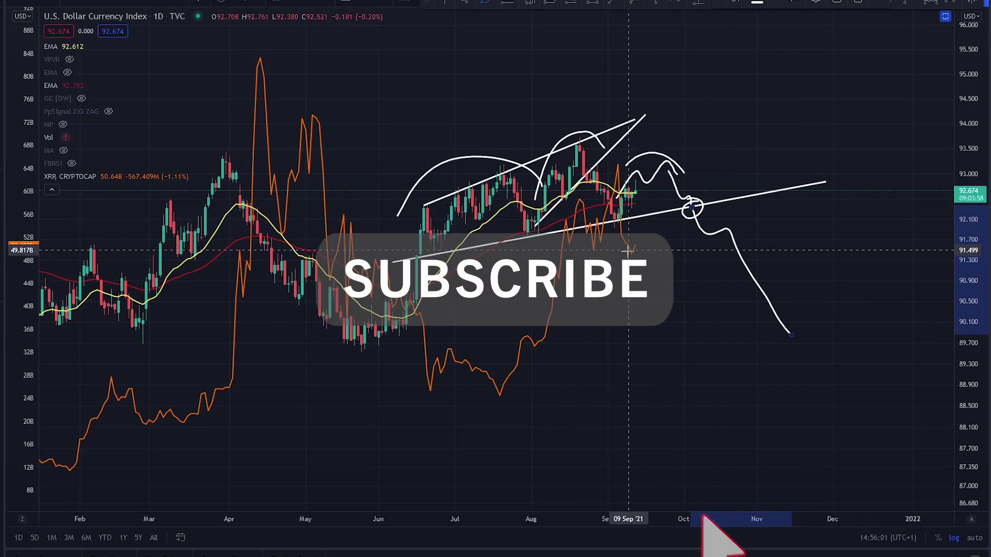
Sketch a projected XRP market cap rally from September 2021, and undo it together with the index's projected drop below the neckline
left_click_drag(638, 243, 727, 95)
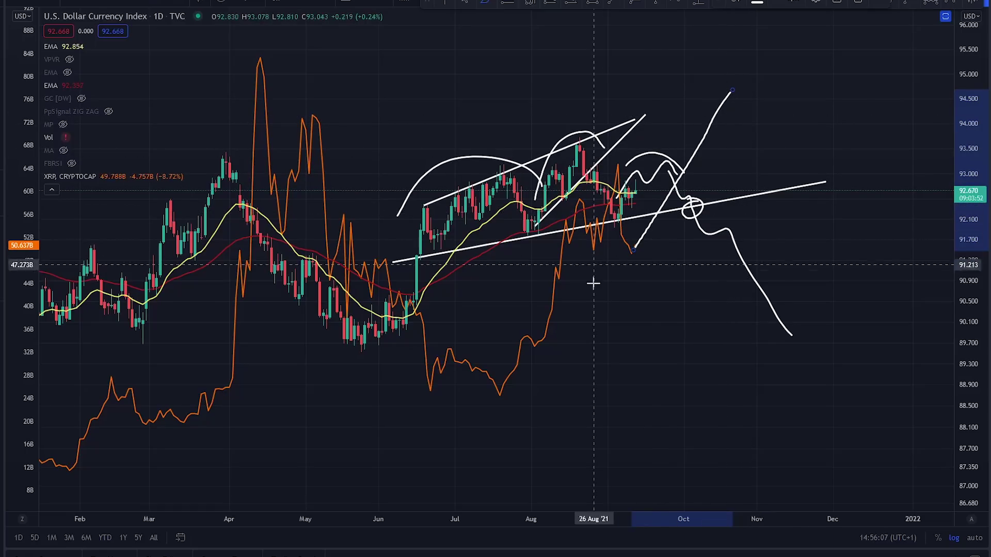
key("ctrl+z")
key("ctrl+z")
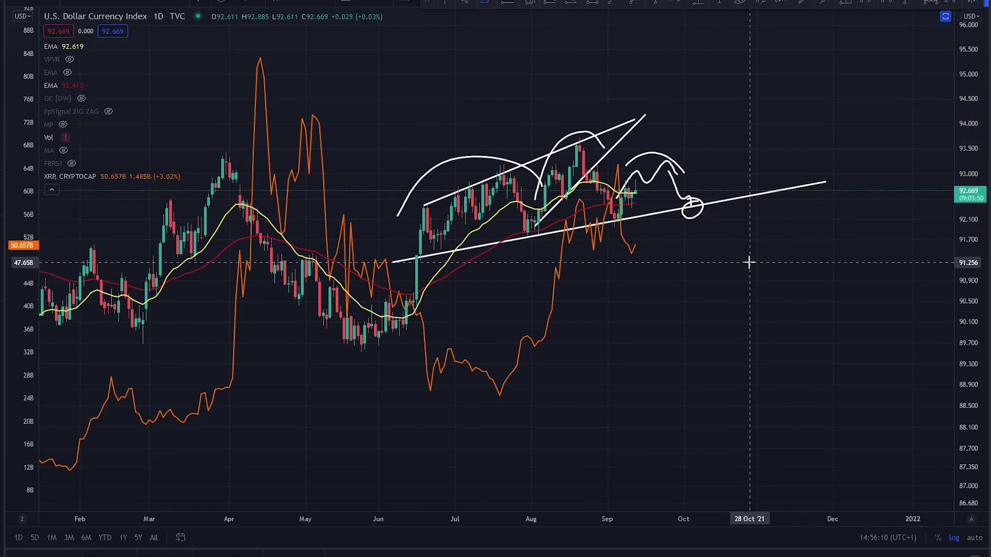
Remove the XRP market cap comparison from the chart
mouse_move(77, 178)
left_click(137, 177)
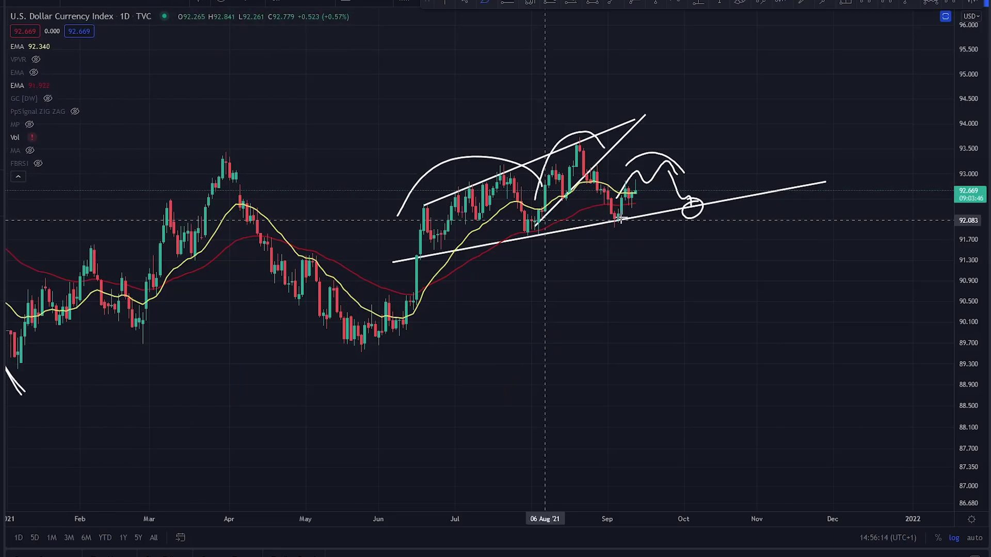
With the Brush, mark the August 2021 high and sketch a bullish path above it and a bearish path below the neckline, both ending in arrowheads
mouse_move(18, 110)
left_click(2, 79)
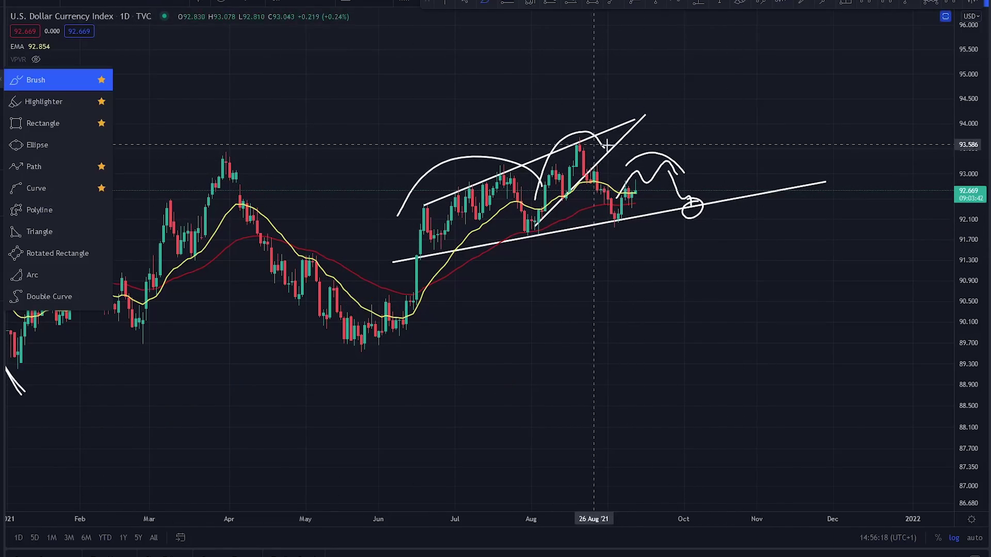
left_click_drag(555, 137, 643, 136)
left_click_drag(630, 192, 681, 135)
mouse_move(597, 137)
left_mouse_down()
mouse_move(692, 132)
mouse_move(810, 36)
mouse_move(823, 51)
mouse_move(774, 62)
left_mouse_up()
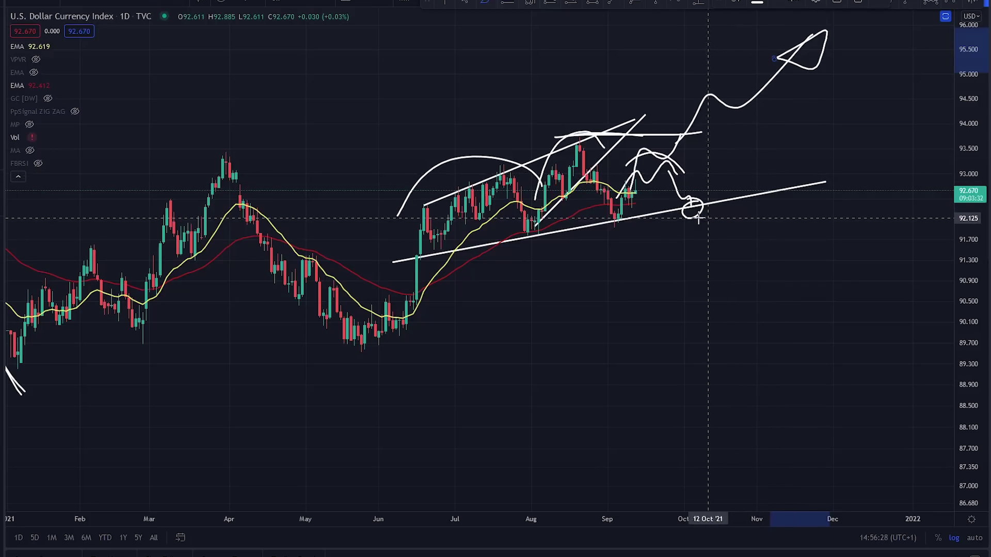
mouse_move(703, 204)
left_mouse_down()
mouse_move(715, 198)
mouse_move(689, 215)
mouse_move(715, 222)
mouse_move(744, 289)
mouse_move(851, 378)
mouse_move(845, 401)
mouse_move(877, 349)
mouse_move(861, 360)
left_mouse_up()
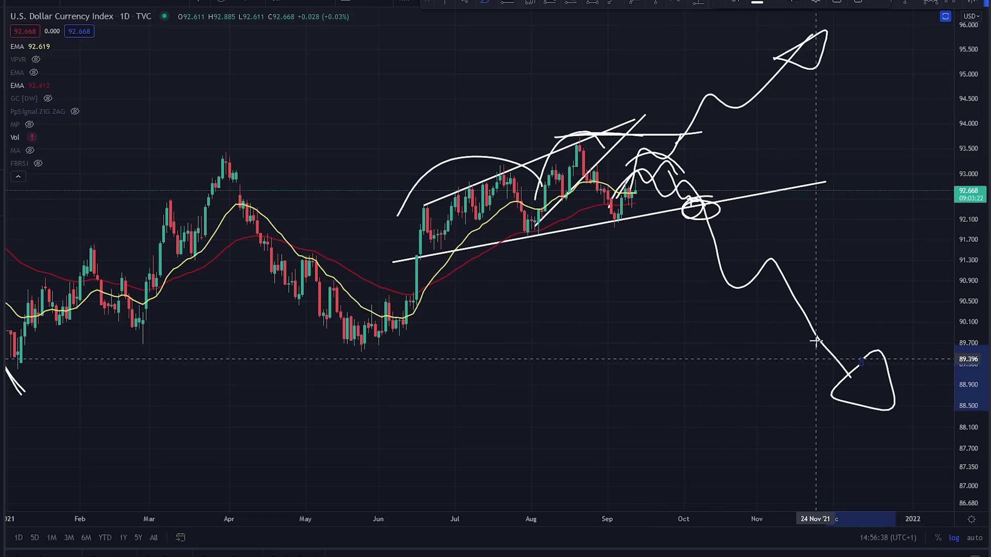
Circle the early September 2021 low, draw a horizontal support line under the August and September lows, and undo the latest brush marks
left_click_drag(612, 223, 630, 221)
left_click_drag(515, 227, 659, 229)
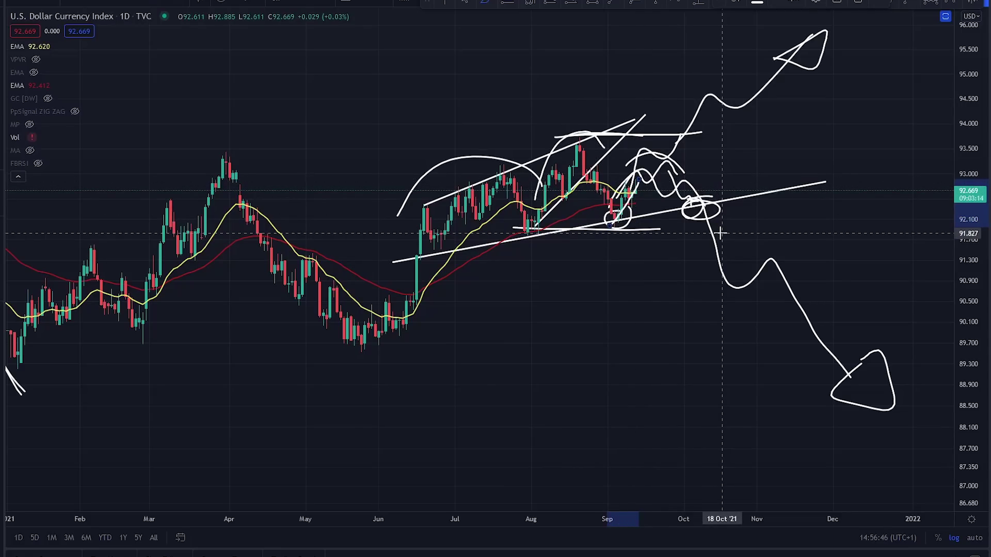
key("ctrl+z")
key("ctrl+z")
key("ctrl+z")
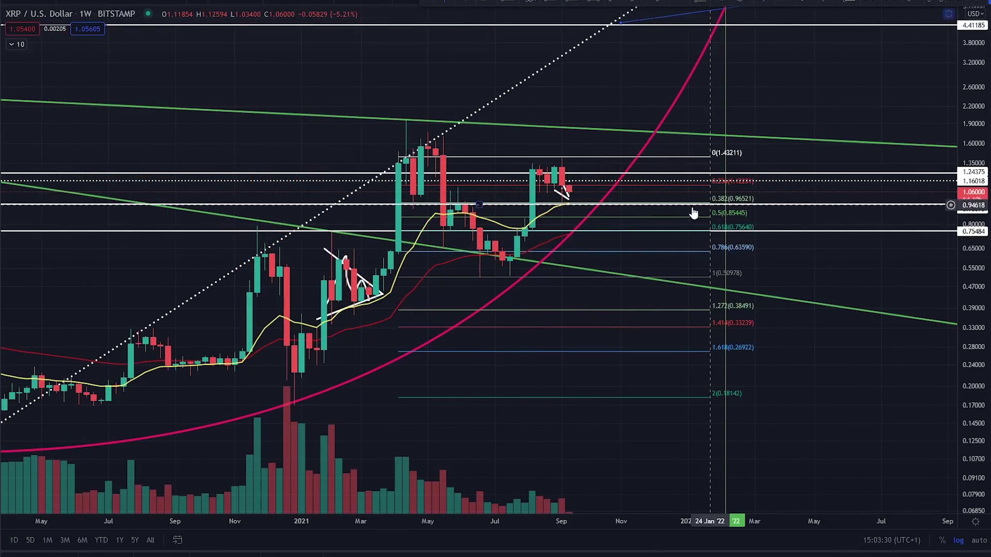
Examine XRP's weekly 2021 candles against the Fibonacci retracement levels and moving averages, and expand the indicator legend
scroll(589, 268, "up", 5)
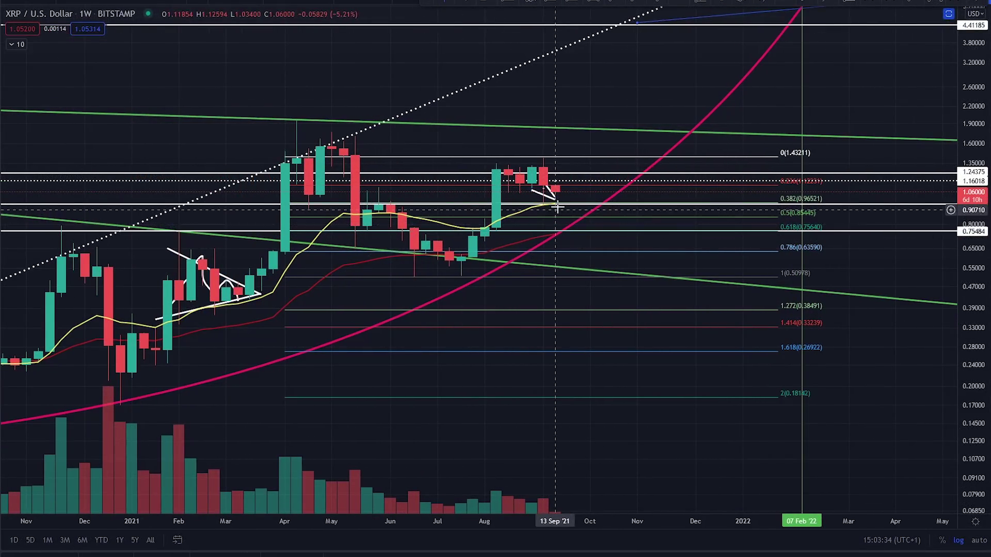
scroll(703, 191, "up", 5)
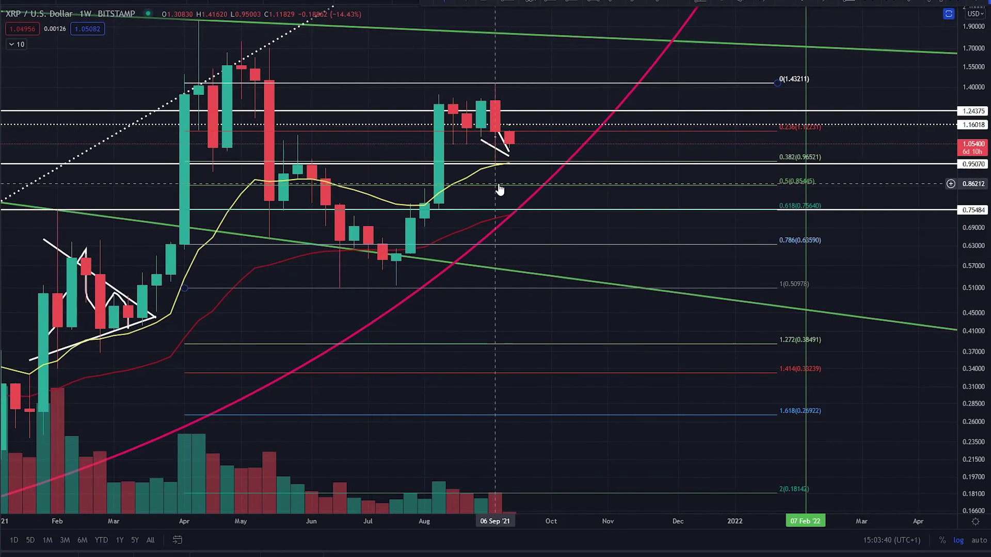
scroll(500, 190, "down", 4)
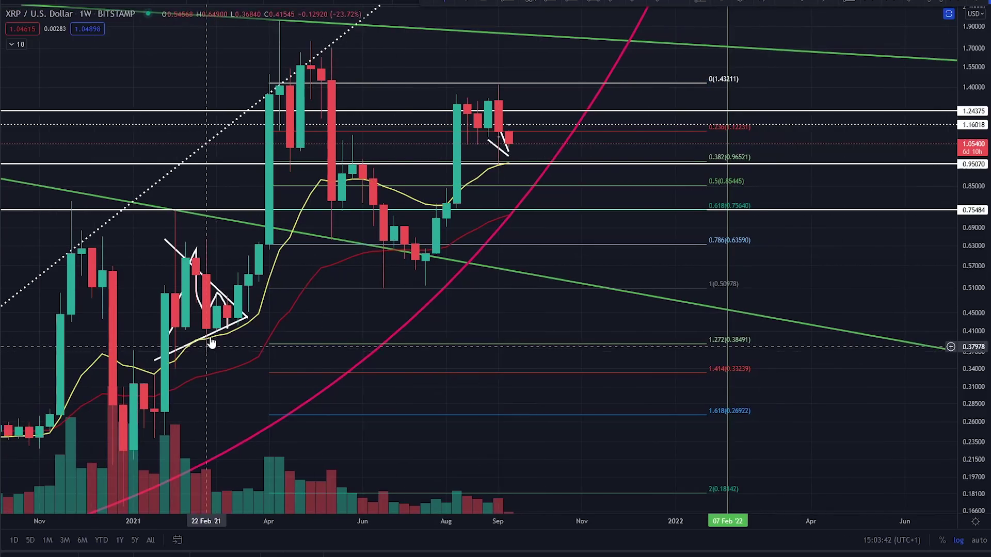
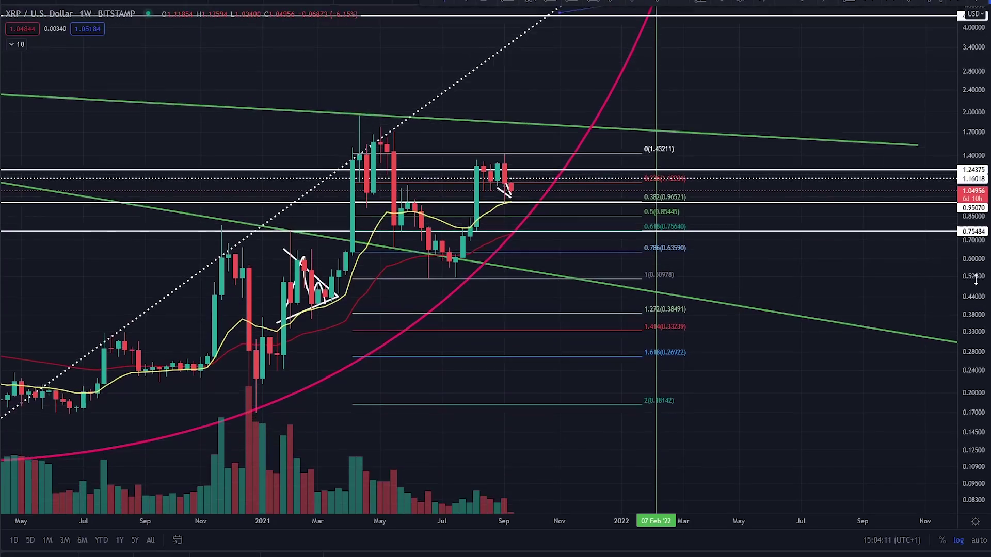
left_click_drag(746, 369, 907, 405)
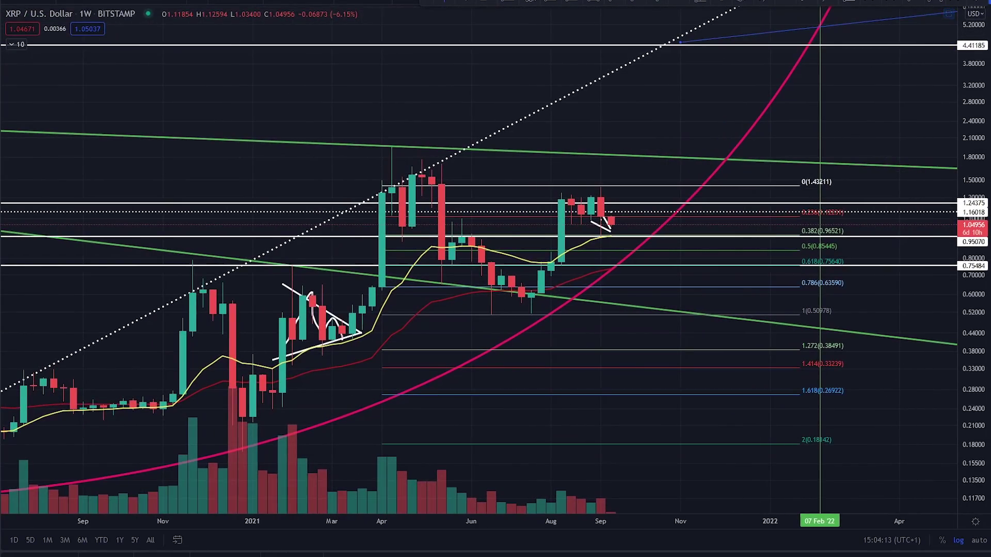
scroll(754, 173, "up", 5)
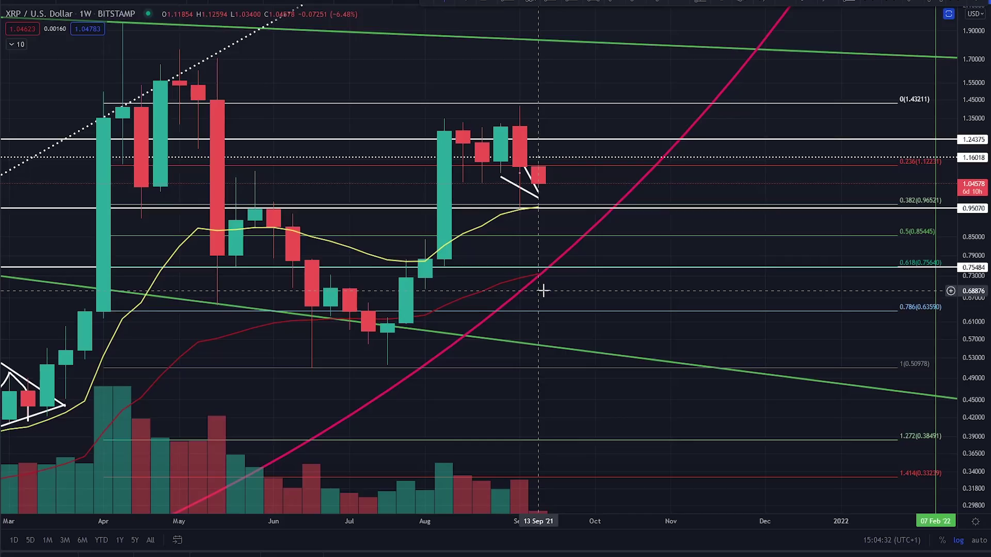
left_click(15, 44)
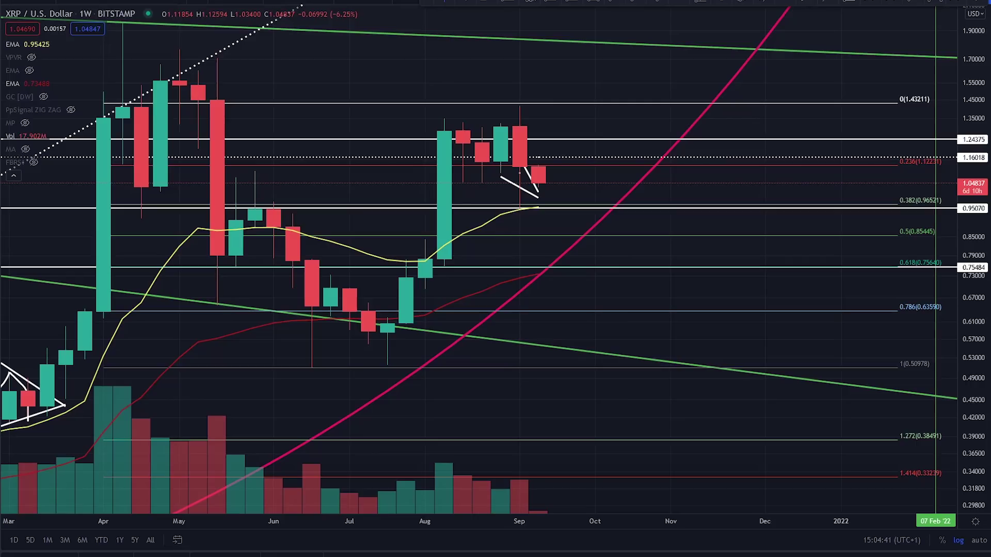
Sketch a bearish double top over XRP's April to September 2021 highs with a projected decline to about 0.31, and undo it
mouse_move(66, 125)
left_mouse_down()
mouse_move(330, 265)
mouse_move(501, 125)
left_mouse_up()
mouse_move(539, 196)
left_mouse_down()
mouse_move(619, 336)
mouse_move(879, 496)
left_mouse_up()
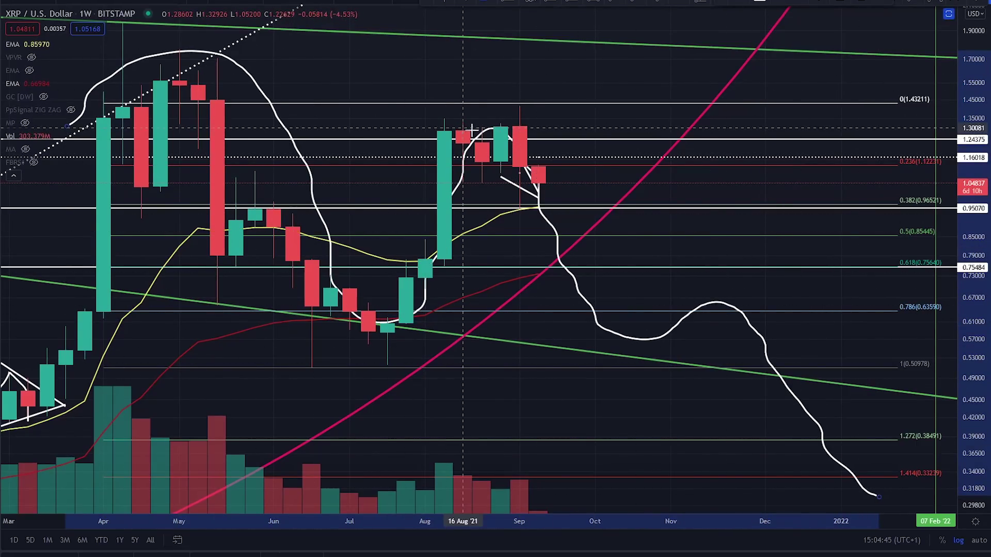
scroll(711, 187, "down", 5)
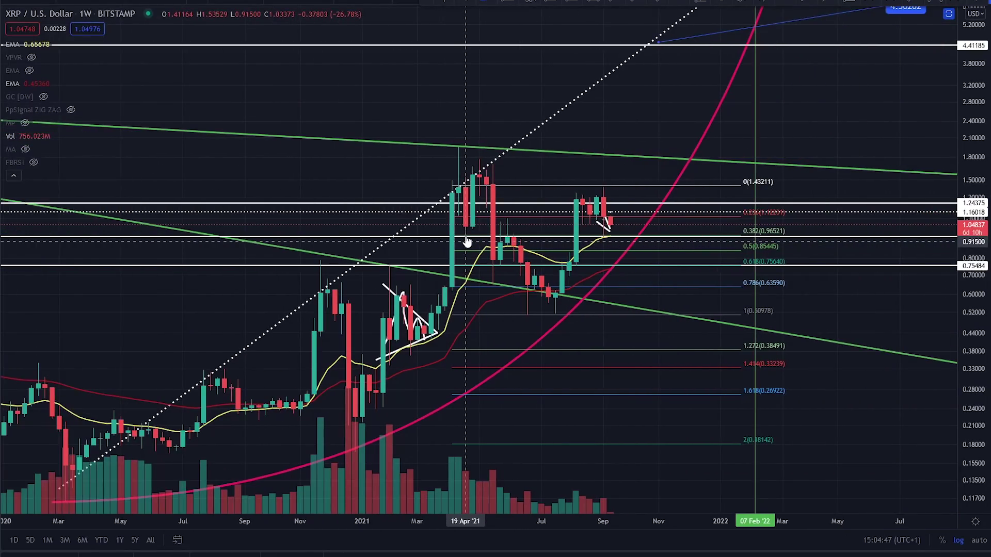
Sketch XRP's waves from late 2020 into a projected rally above the 4.41185 level, and circle that target and the 4.50202 label
left_click_drag(974, 120, 909, 297)
mouse_move(294, 351)
left_mouse_down()
mouse_move(330, 284)
mouse_move(384, 325)
mouse_move(591, 217)
mouse_move(628, 255)
mouse_move(704, 106)
mouse_move(728, 124)
mouse_move(712, 105)
left_mouse_up()
mouse_move(905, 81)
left_mouse_down()
mouse_move(971, 77)
mouse_move(893, 69)
left_mouse_up()
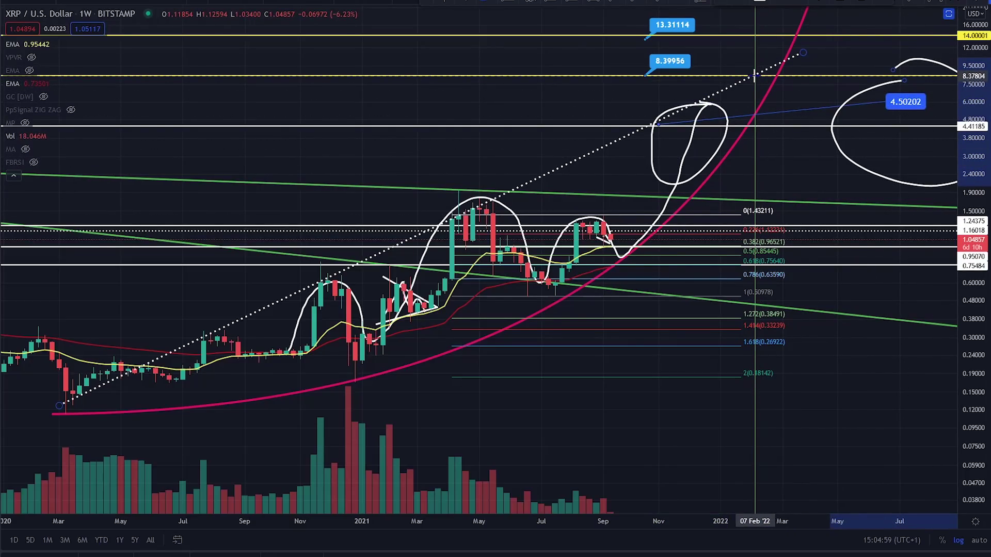
Sketch a head-and-shoulders with a circled neckline test above the candles, and draw arrows to the current price and up to the target
mouse_move(273, 162)
left_mouse_down()
mouse_move(355, 164)
mouse_move(361, 153)
mouse_move(459, 122)
mouse_move(548, 146)
left_mouse_up()
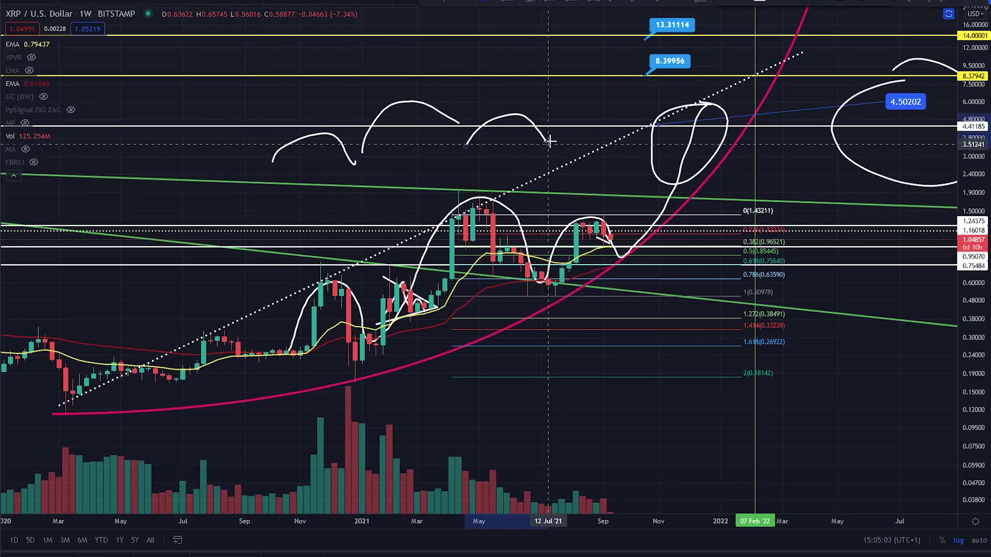
mouse_move(274, 170)
left_mouse_down()
mouse_move(544, 166)
mouse_move(603, 141)
mouse_move(567, 154)
mouse_move(627, 206)
mouse_move(604, 221)
mouse_move(639, 221)
mouse_move(679, 128)
left_mouse_up()
mouse_move(661, 138)
left_mouse_down()
mouse_move(675, 148)
mouse_move(660, 140)
left_mouse_up()
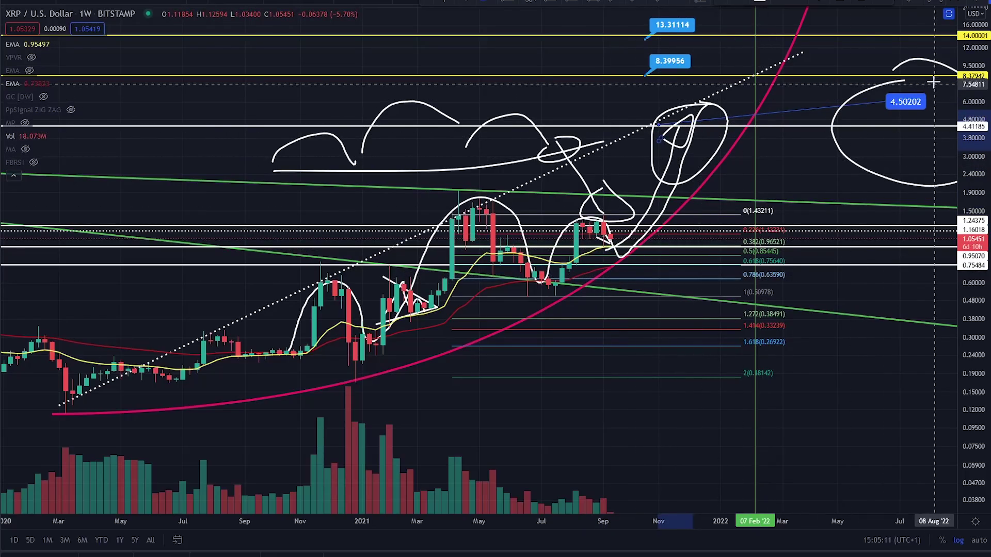
Circle the 4.50202 label, sketch a rally arrow past the 8.37942 level, and undo all the projection sketches on the weekly chart
left_click_drag(932, 83, 911, 80)
mouse_move(692, 188)
left_mouse_down()
mouse_move(763, 71)
mouse_move(774, 26)
mouse_move(730, 59)
left_mouse_up()
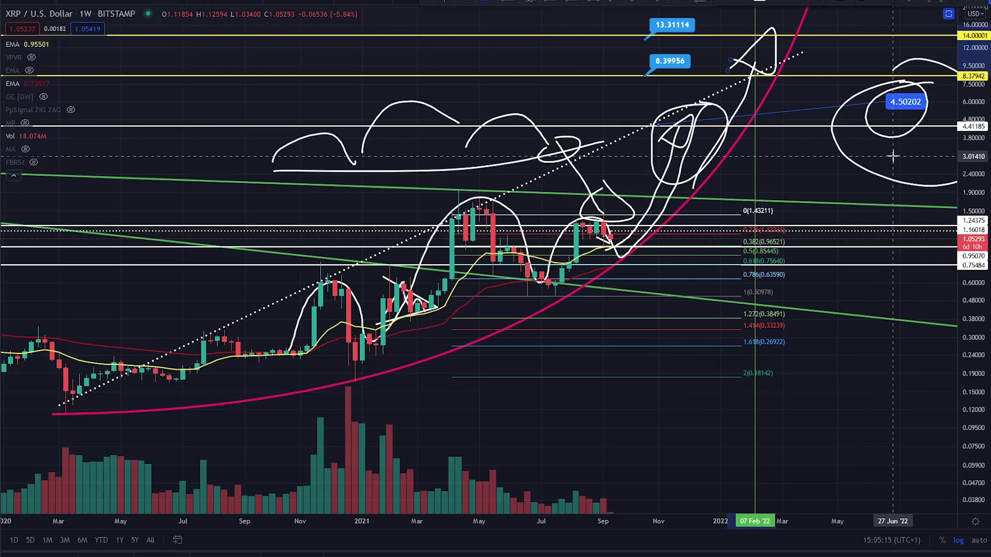
key("ctrl+z")
key("ctrl+z")
key("ctrl+z")
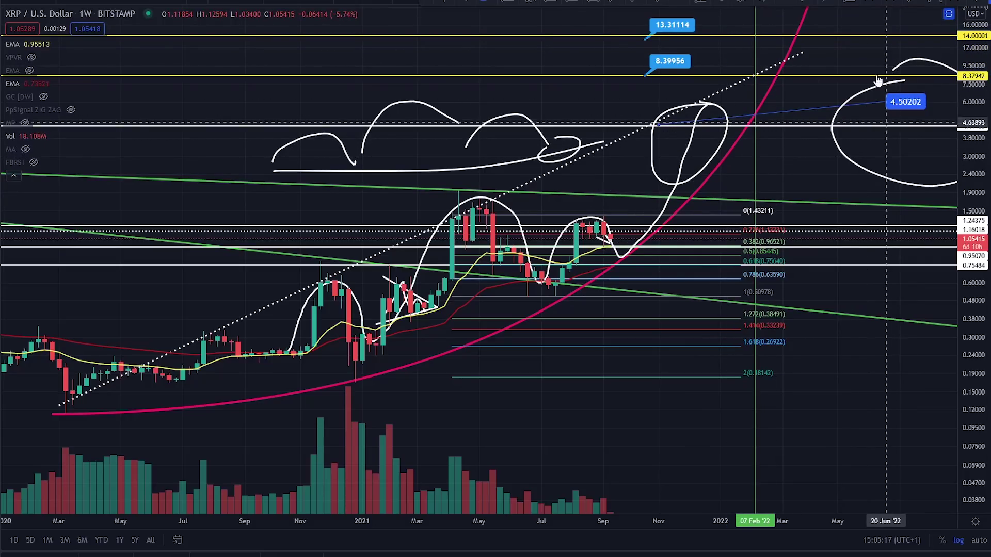
key("ctrl+z")
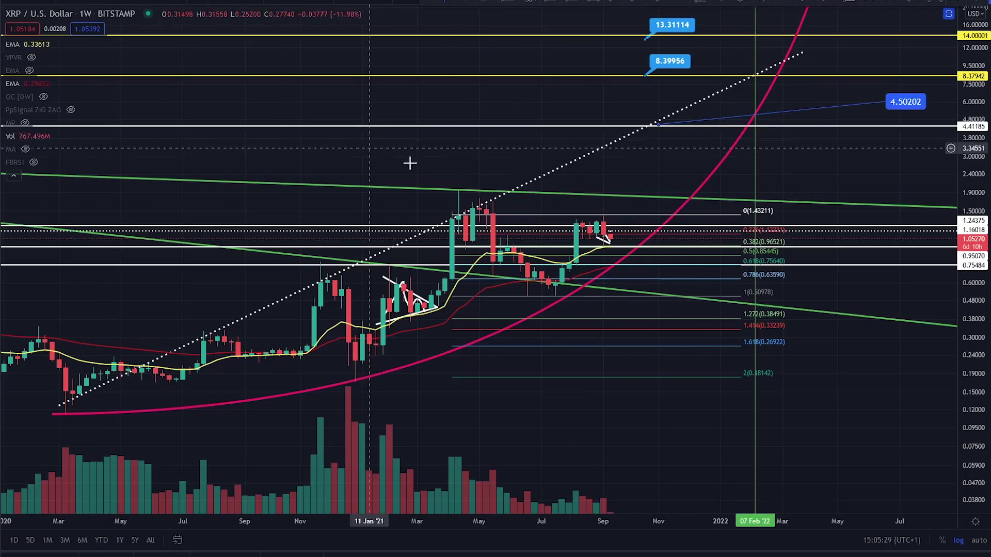
Switch the XRP chart to the 1-hour interval and fit the price scale to show the descending wedge since September 7
left_click_drag(984, 264, 986, 293)
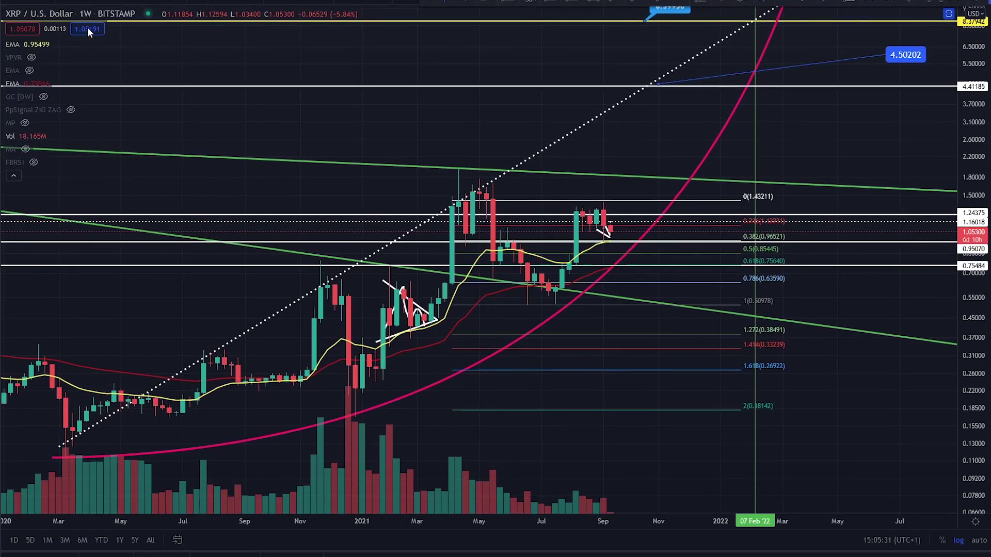
left_click(88, 1)
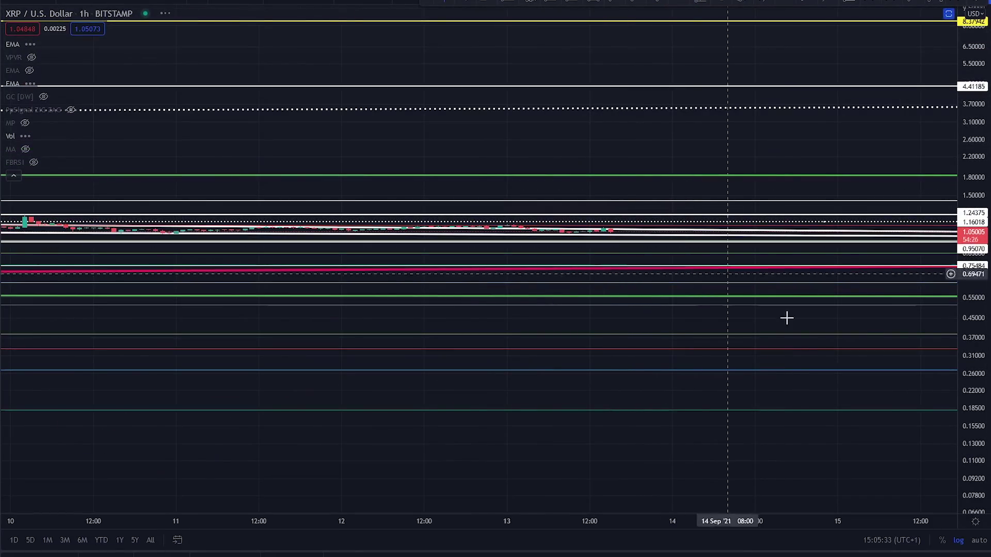
left_click(979, 540)
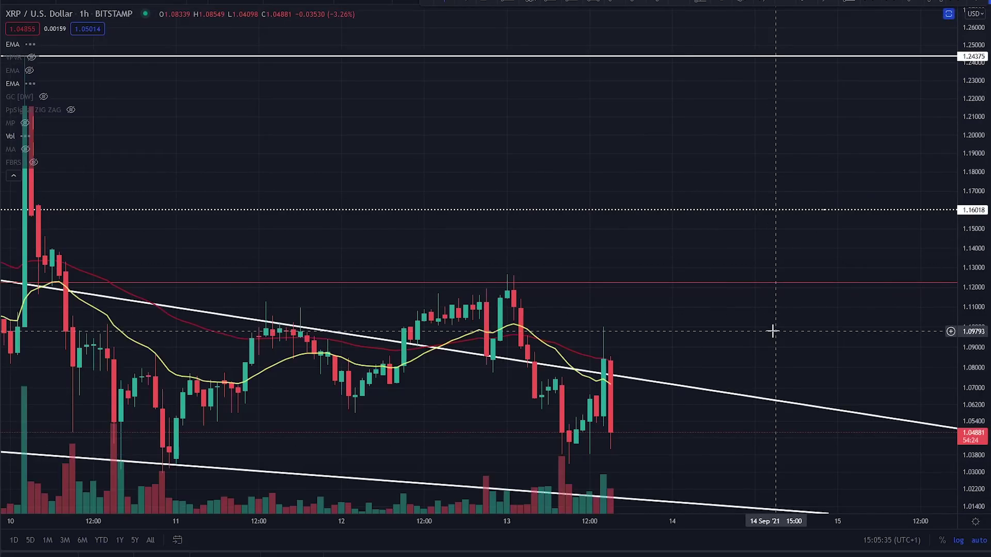
left_click_drag(670, 327, 668, 327)
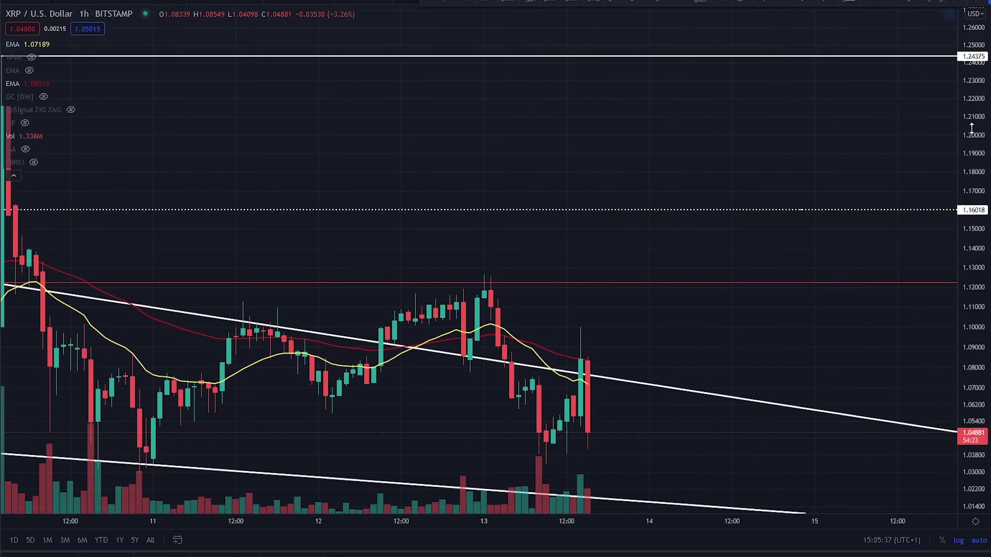
left_click_drag(981, 116, 982, 327)
scroll(710, 409, "down", 5)
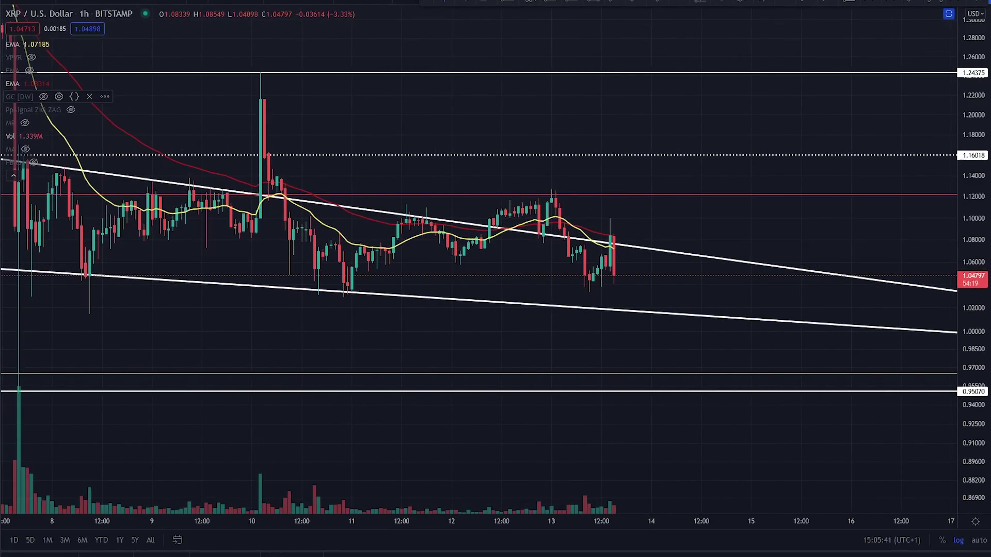
Sketch the September 12 and 13 swings, and continue them as shrinking waves down the wedge to about September 17
mouse_move(469, 237)
left_mouse_down()
mouse_move(576, 240)
mouse_move(604, 284)
mouse_move(613, 225)
left_mouse_up()
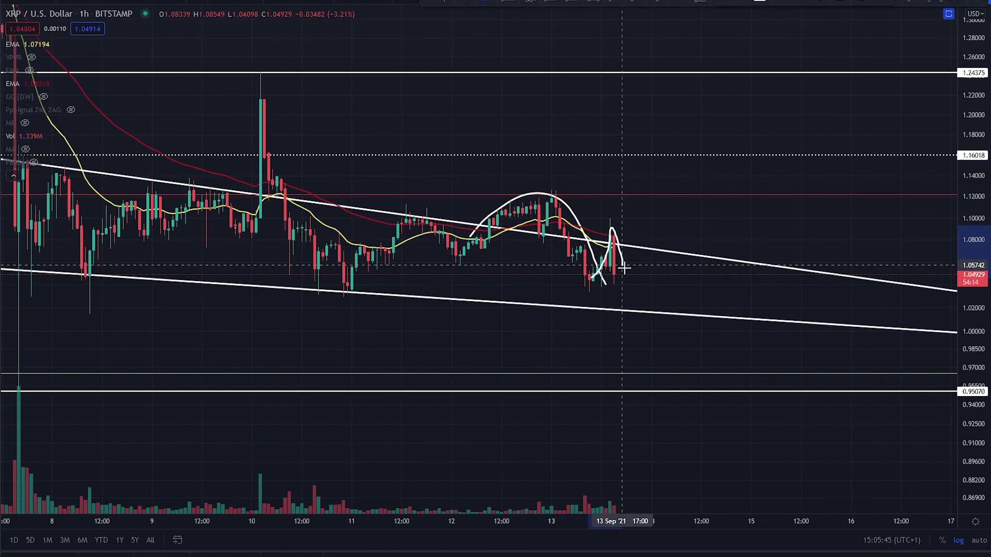
scroll(615, 270, "down", 3)
mouse_move(631, 288)
left_mouse_down()
mouse_move(751, 289)
mouse_move(819, 304)
mouse_move(882, 336)
left_mouse_up()
scroll(788, 288, "down", 2)
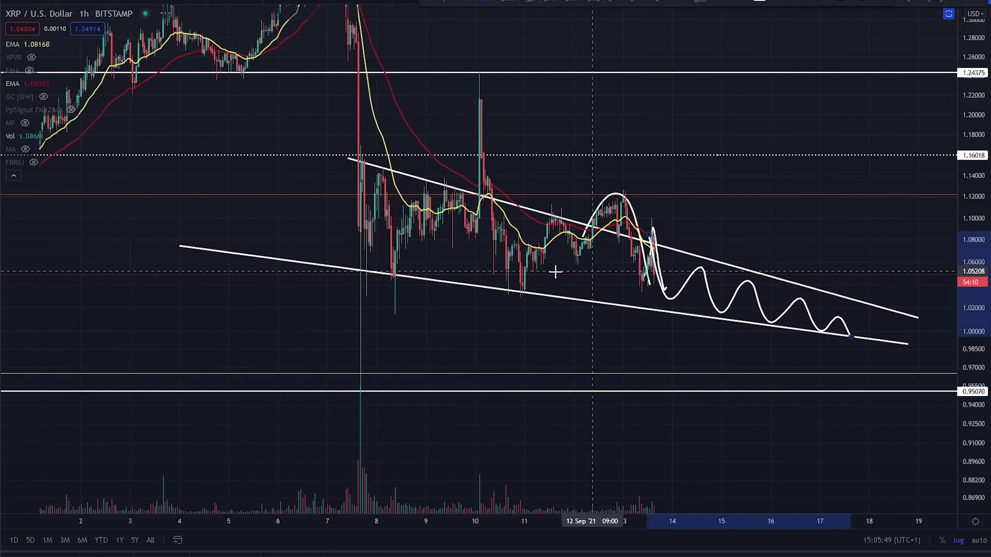
Sketch two wave paths through the descending wedge, with a breakout arrow to the dotted 1.16018 level and a circle around the wedge's start
mouse_move(379, 169)
left_mouse_down()
mouse_move(547, 289)
mouse_move(809, 307)
left_mouse_up()
mouse_move(720, 279)
left_mouse_down()
mouse_move(764, 254)
mouse_move(777, 184)
mouse_move(799, 152)
mouse_move(790, 140)
left_mouse_up()
mouse_move(376, 138)
left_mouse_down()
mouse_move(356, 178)
mouse_move(384, 168)
left_mouse_up()
left_click(2, 78)
mouse_move(355, 71)
left_mouse_down()
mouse_move(558, 290)
mouse_move(831, 303)
mouse_move(846, 338)
left_mouse_up()
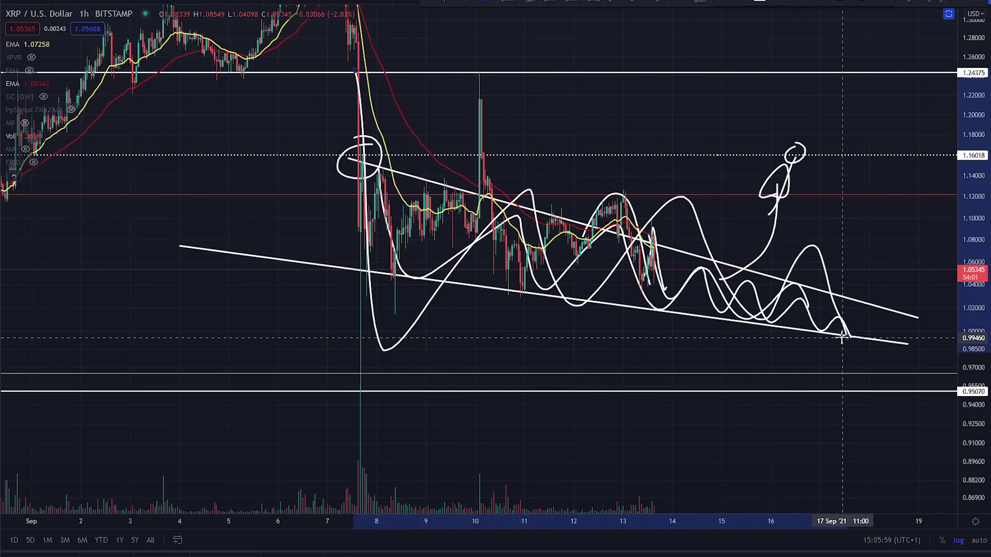
Sketch a rounded curve from about 0.96 rising to an arrowhead at the 1.24375 level, and collapse the indicator legend
scroll(842, 338, "down", 3)
mouse_move(524, 375)
left_mouse_down()
mouse_move(664, 370)
mouse_move(902, 90)
mouse_move(892, 99)
left_mouse_up()
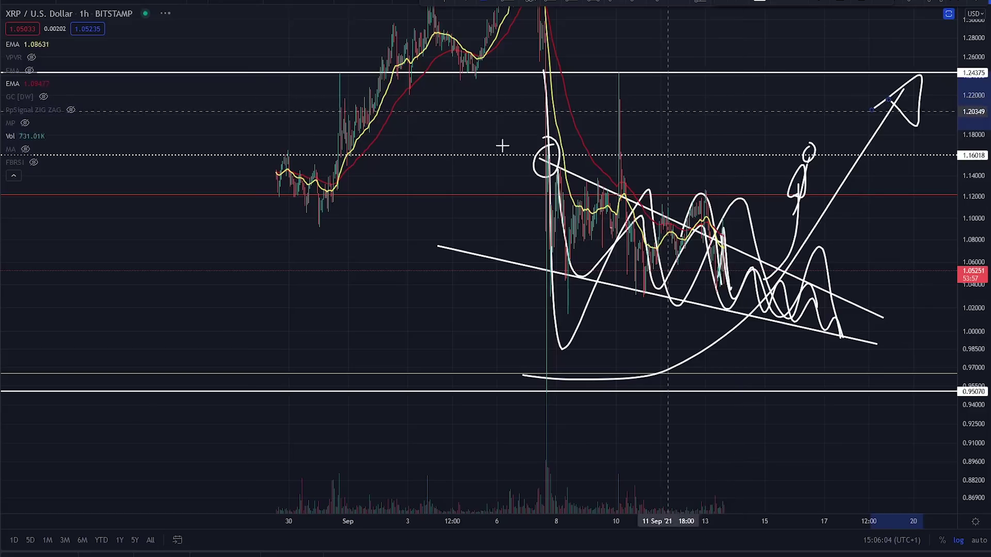
left_click(14, 175)
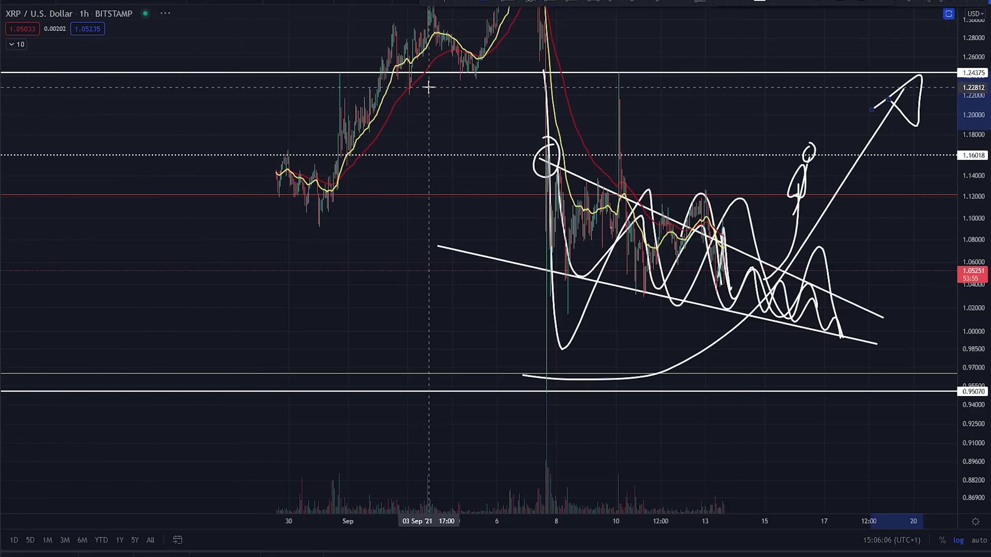
left_click_drag(975, 55, 974, 265)
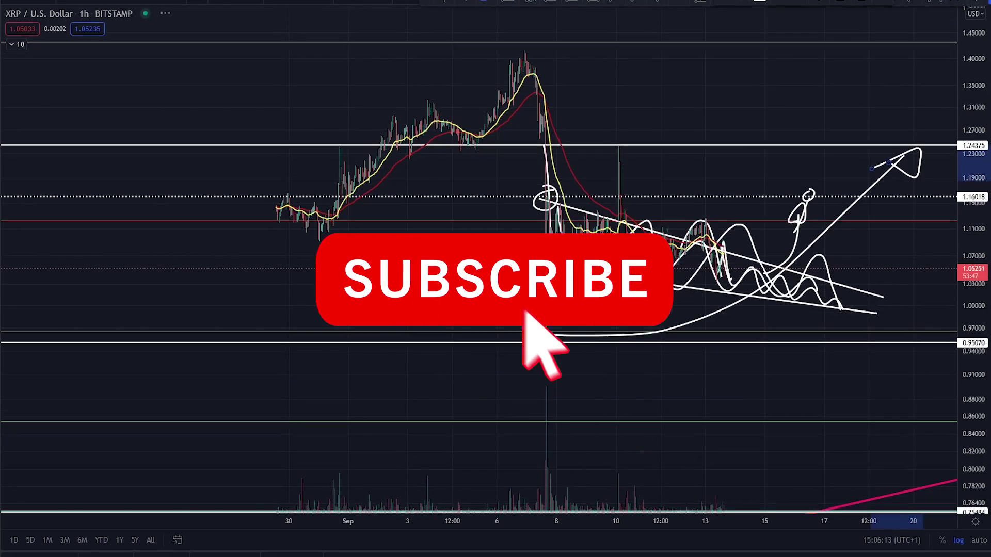
left_click_drag(635, 101, 447, 120)
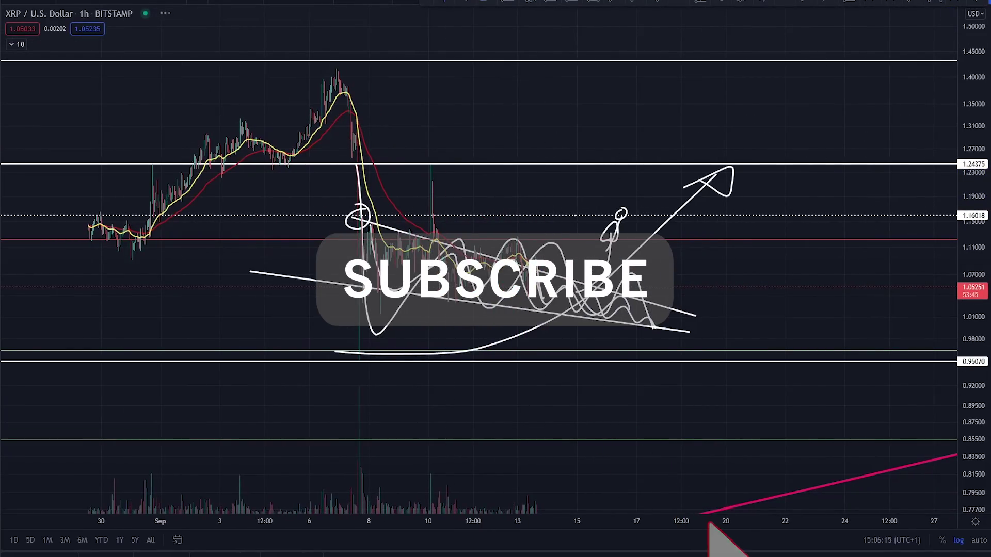